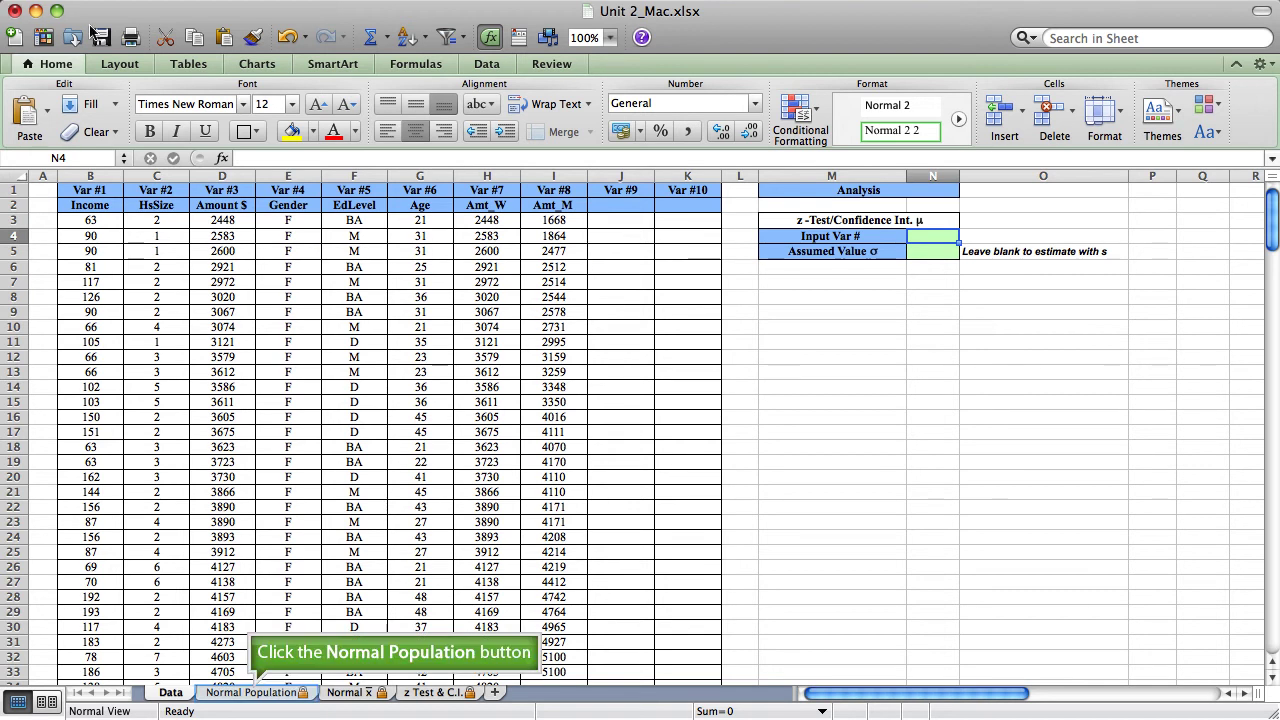
Open the Normal Population sheet and set the mean μ to 15 and the standard deviation σ to 6
click(254, 692)
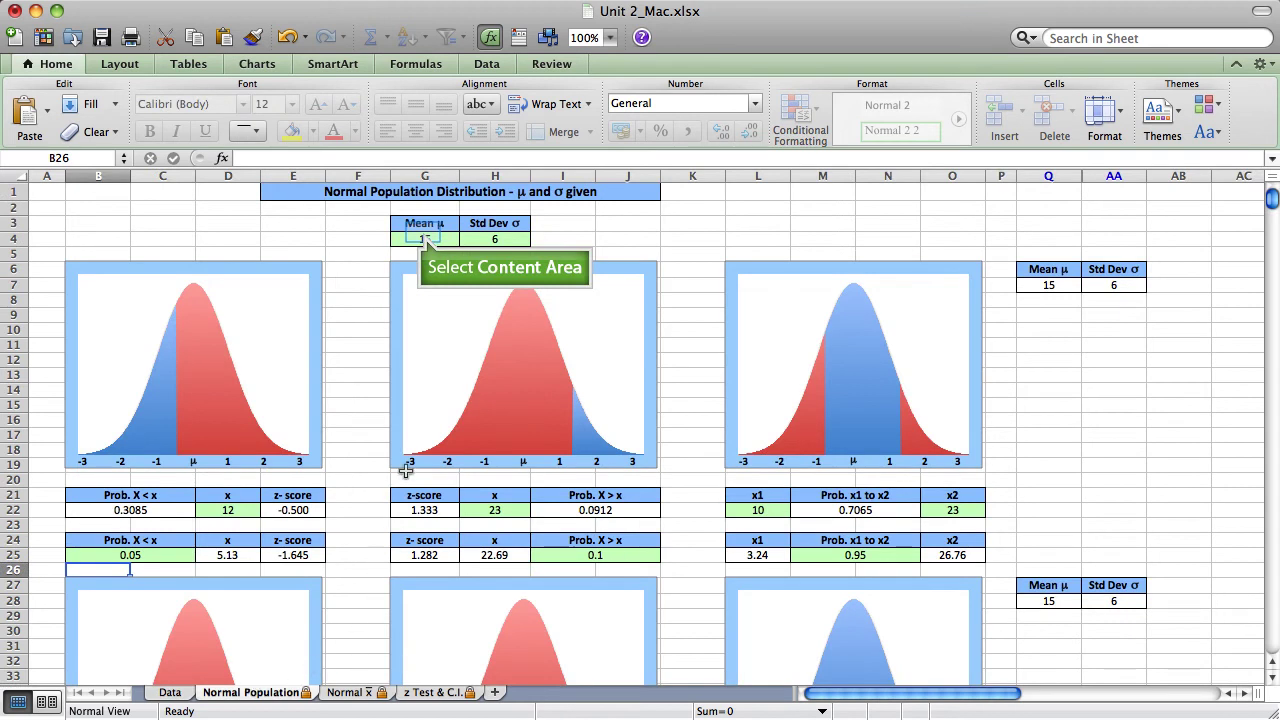
click(423, 233)
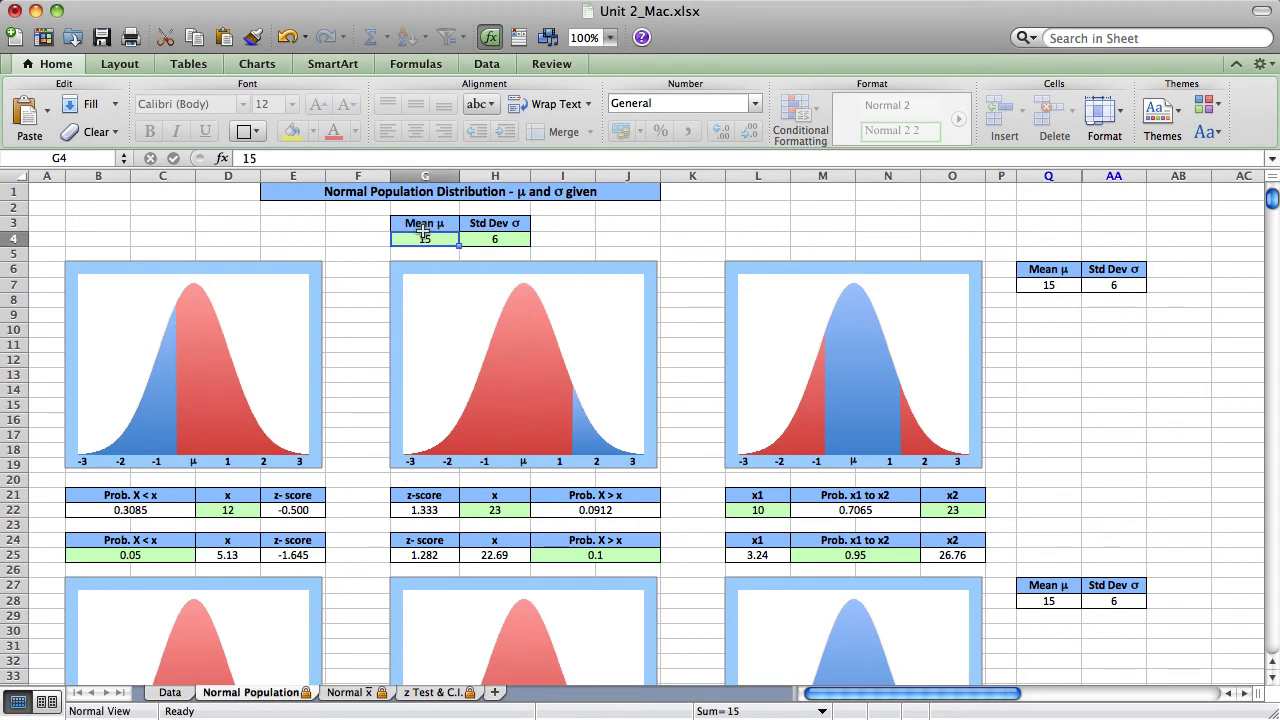
text(15)
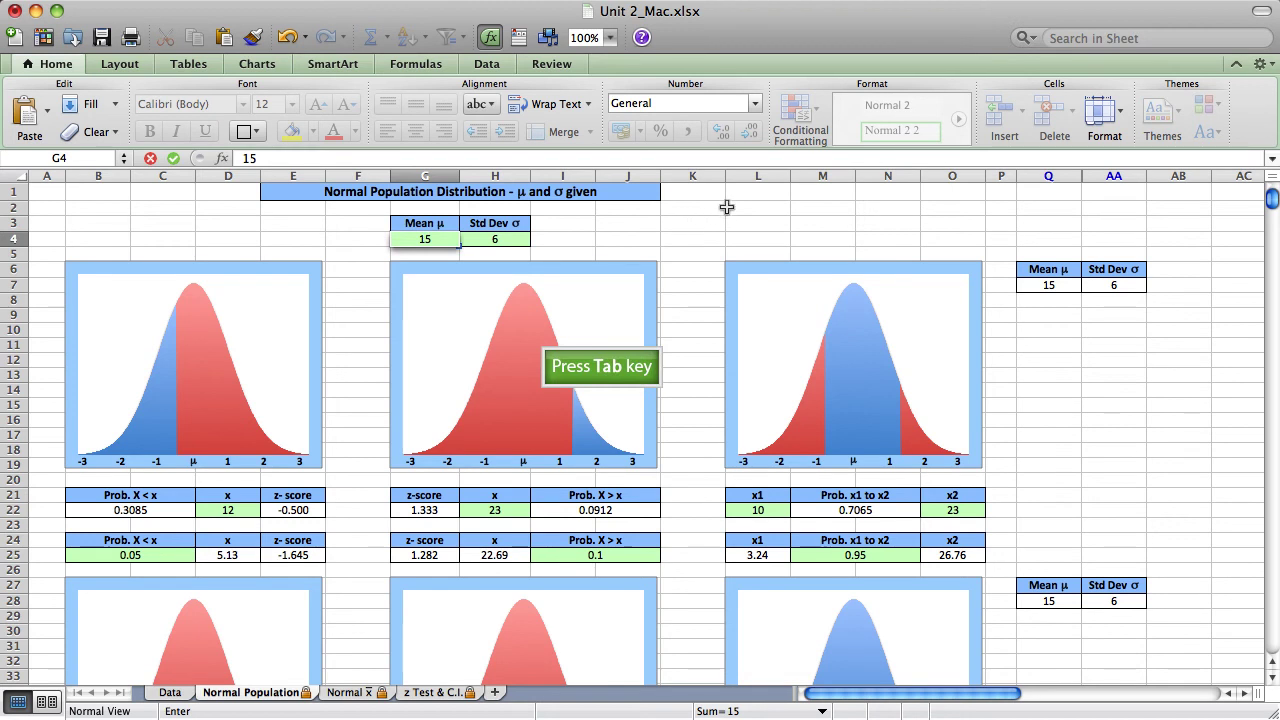
key(Tab)
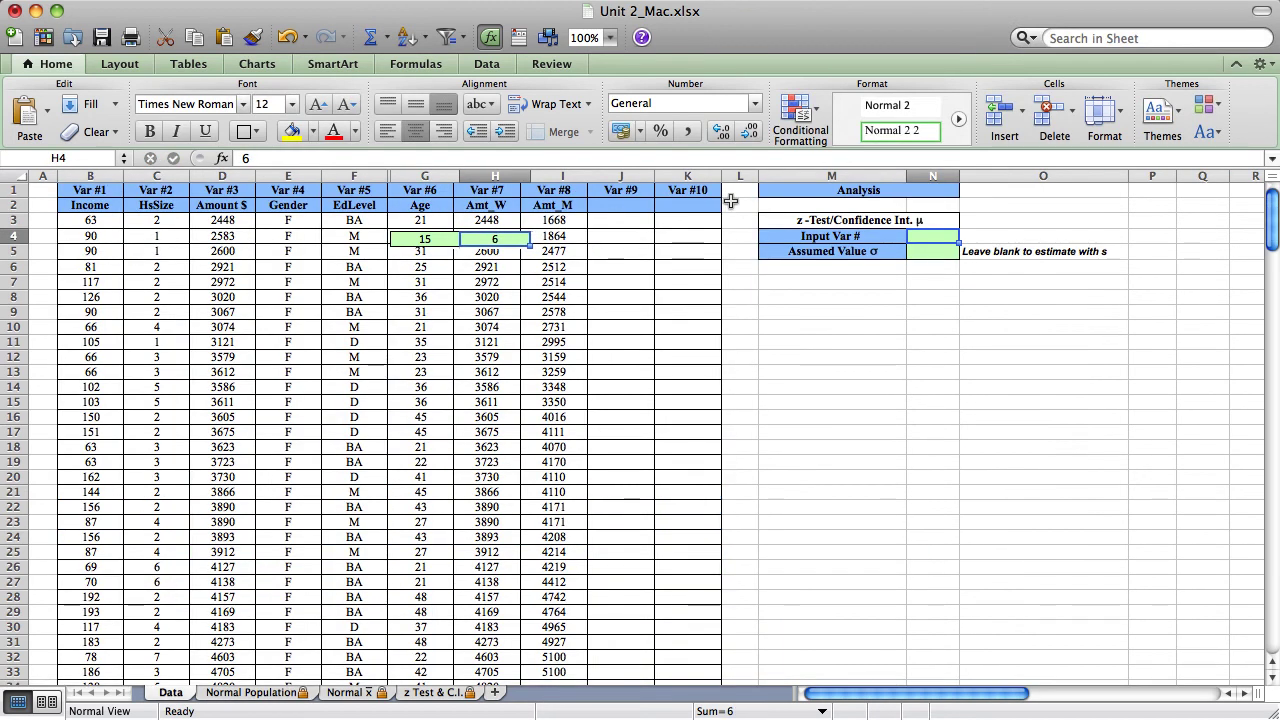
text(6)
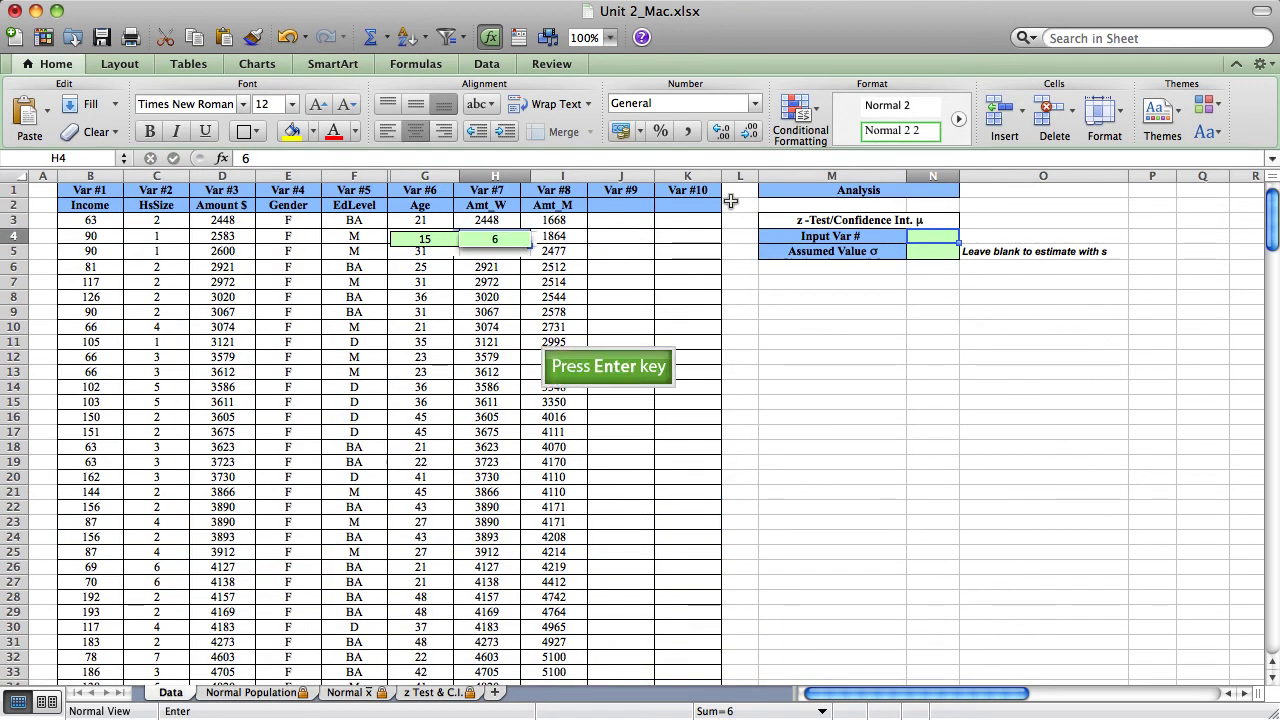
key(Return)
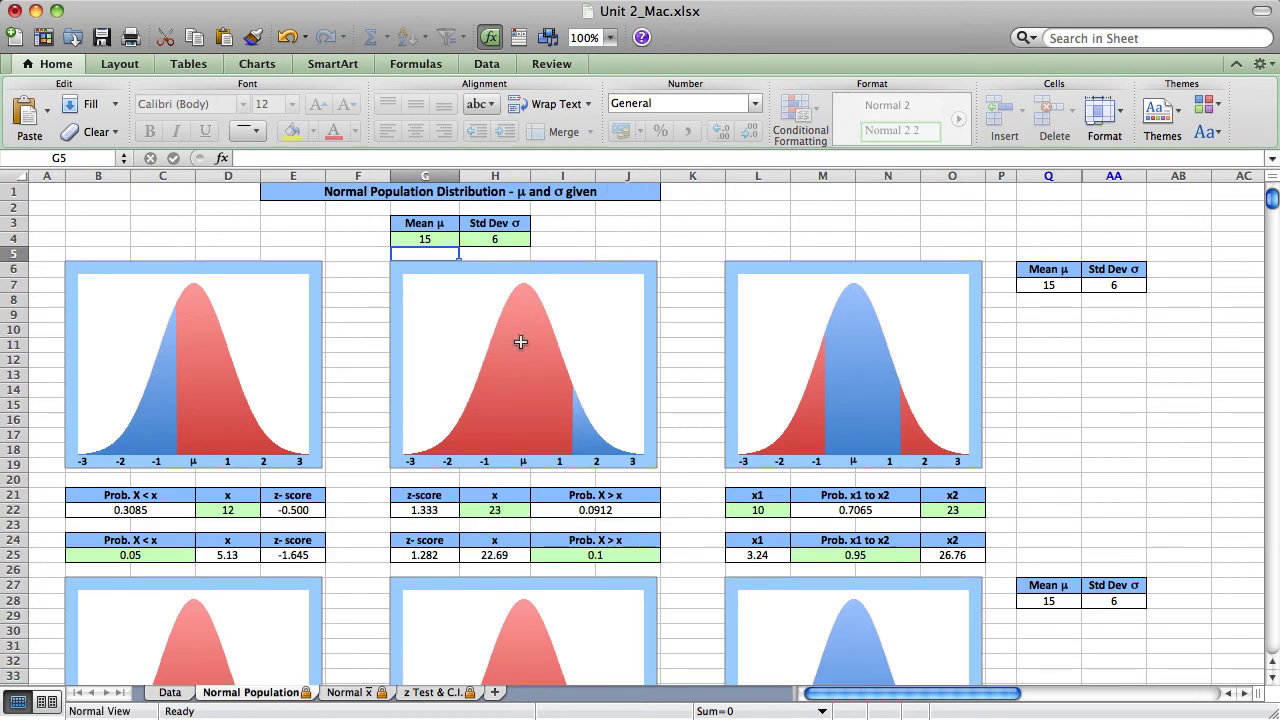
Set x to 23 in the z-score / Prob. X > x table in row 22
click(495, 507)
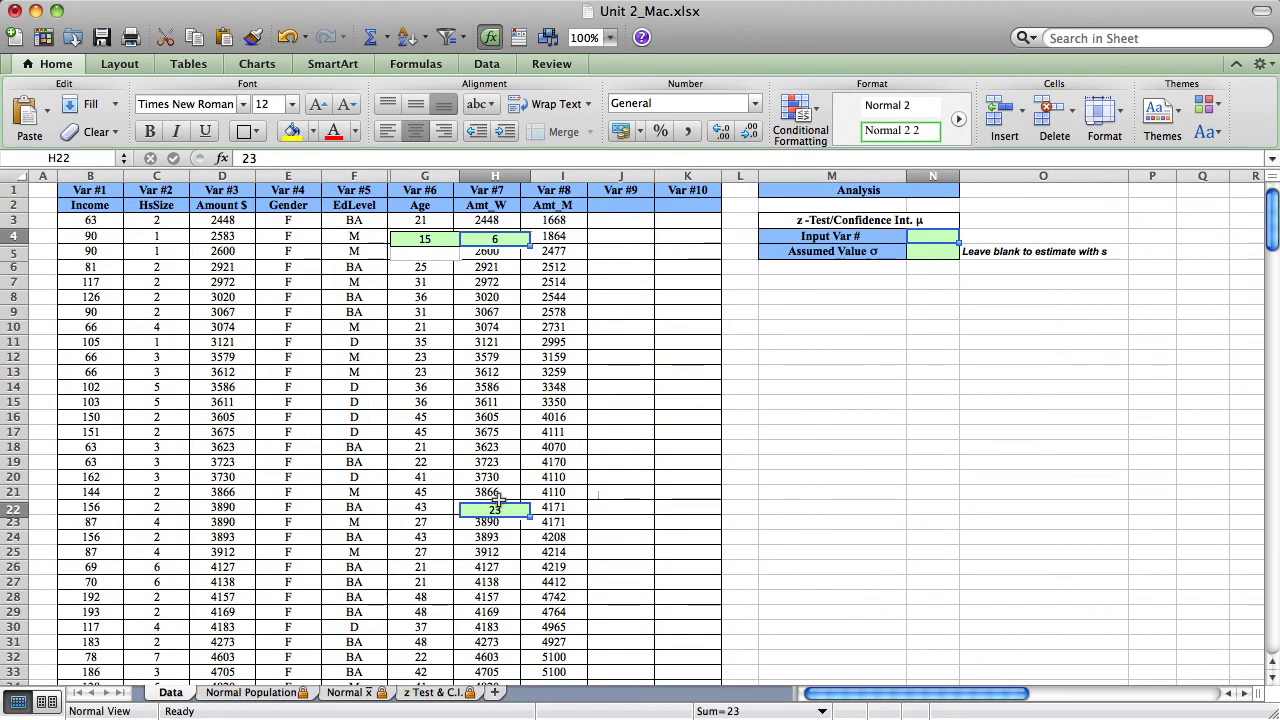
text(23)
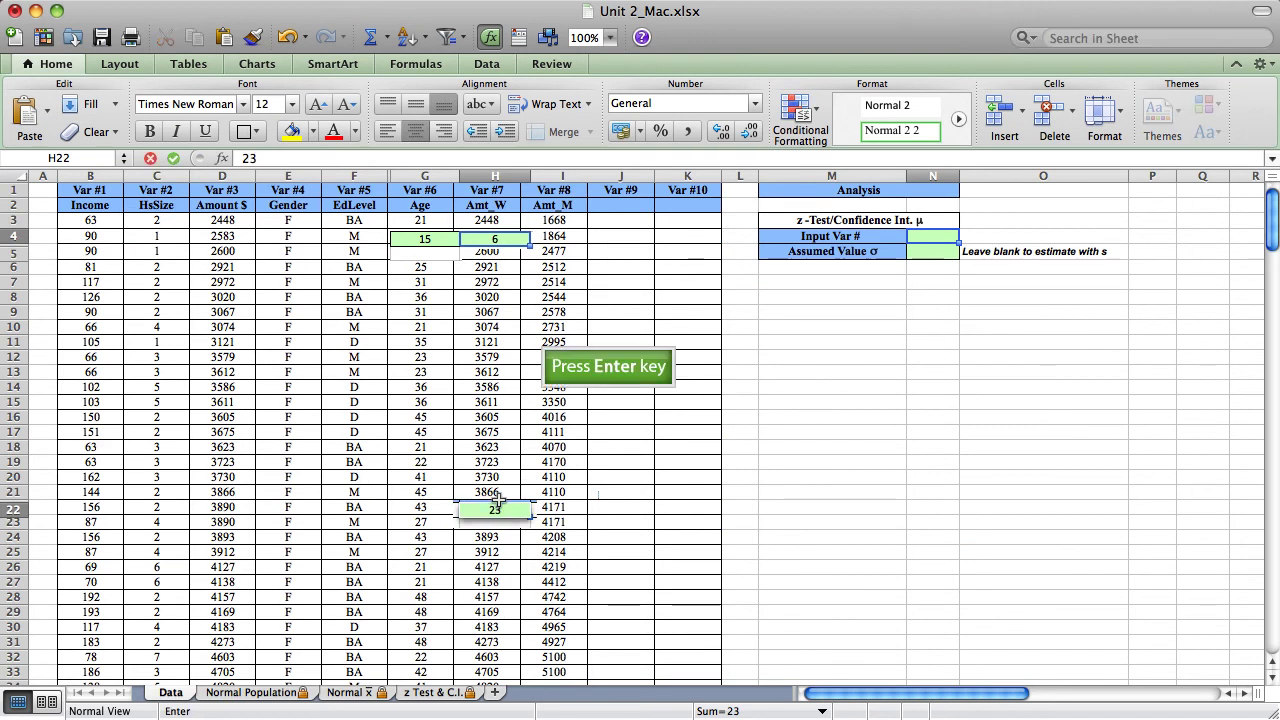
key(Return)
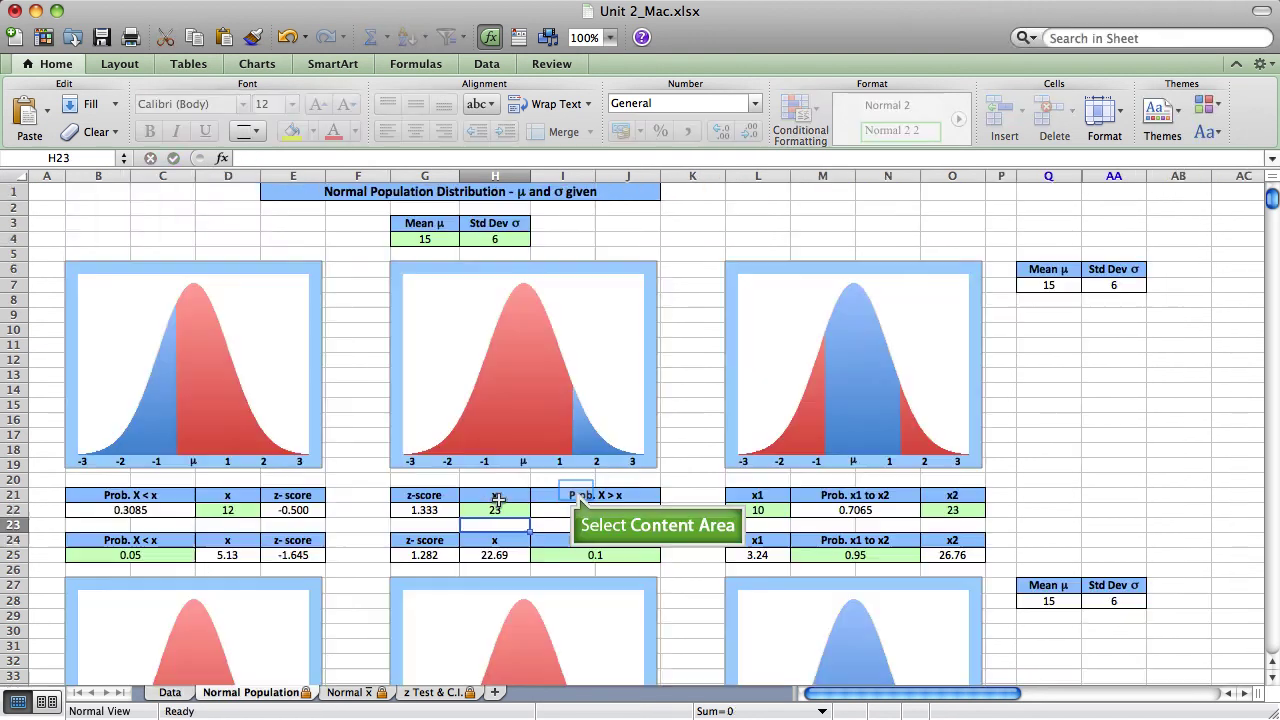
Examine the upper-tail table under the middle chart, comparing Prob. X > x, x and the z-score formula in row 22
click(576, 494)
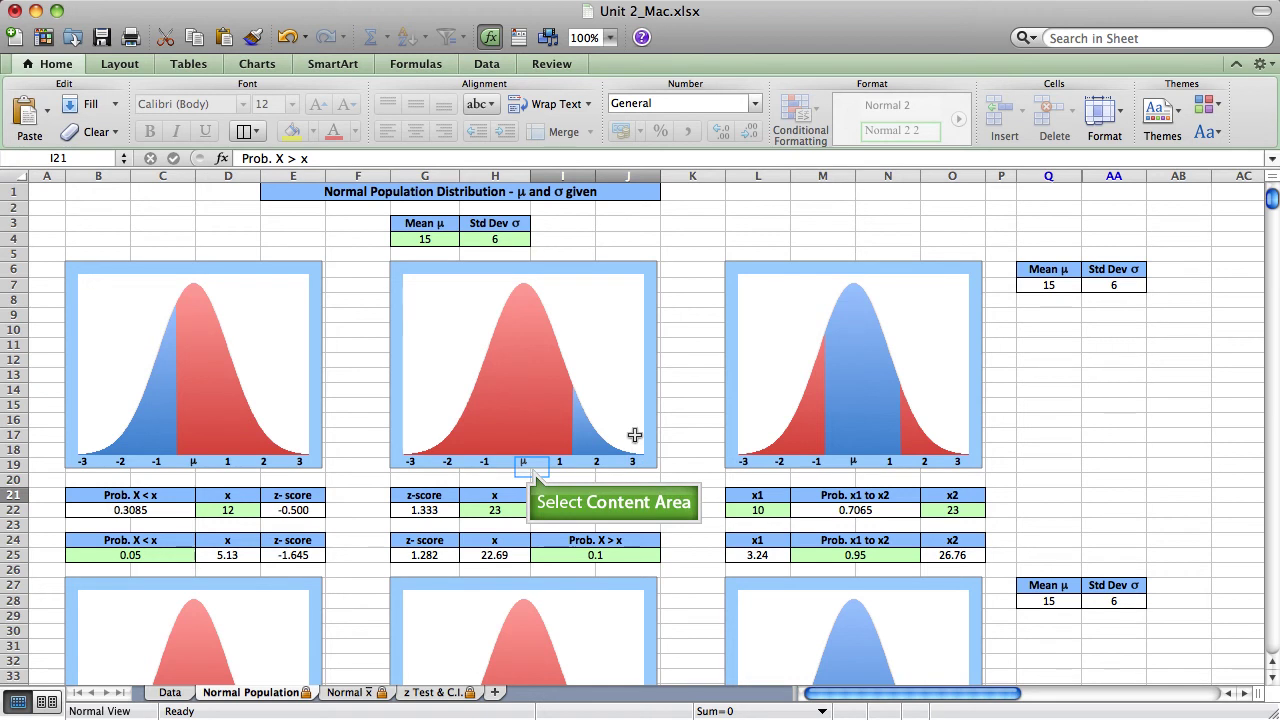
click(533, 475)
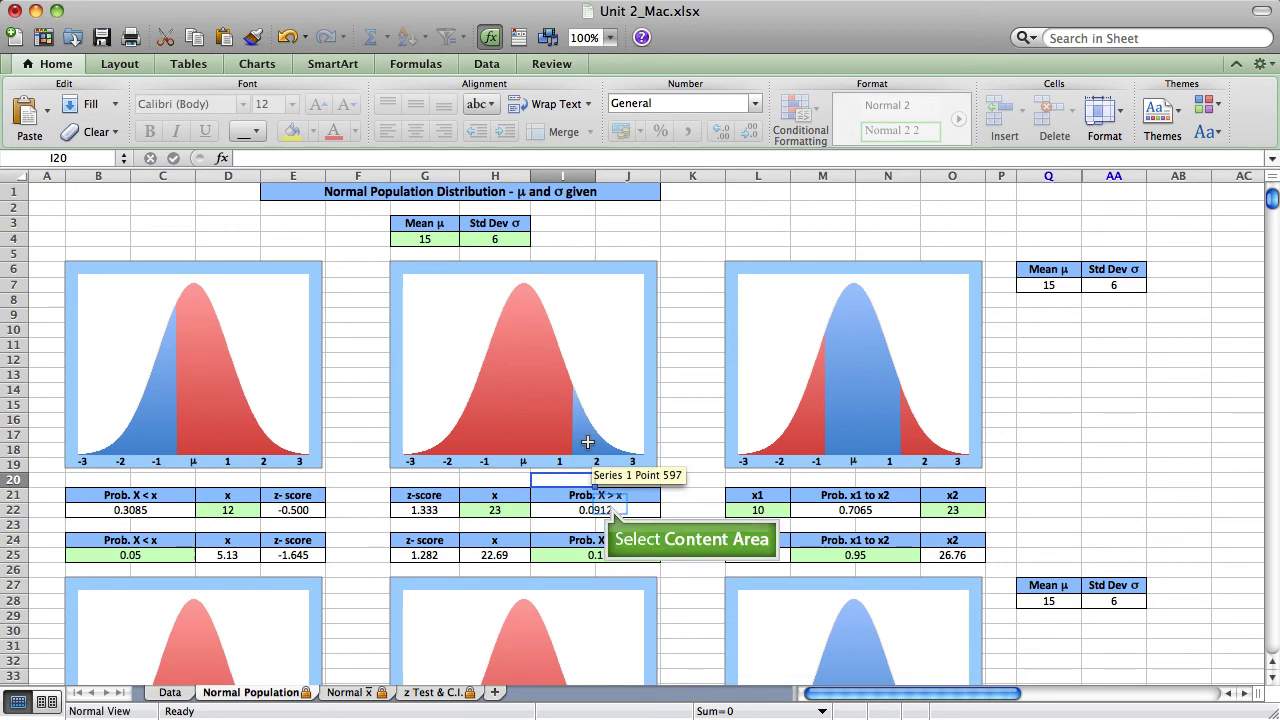
click(609, 503)
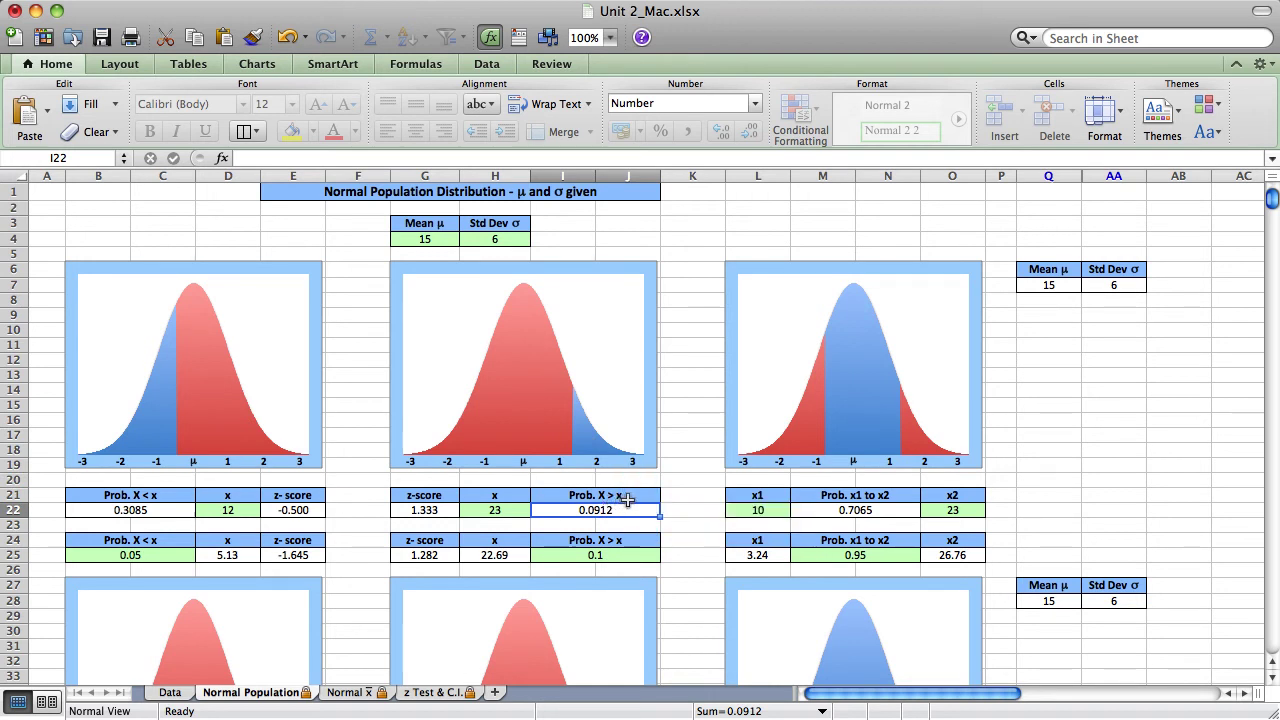
click(640, 485)
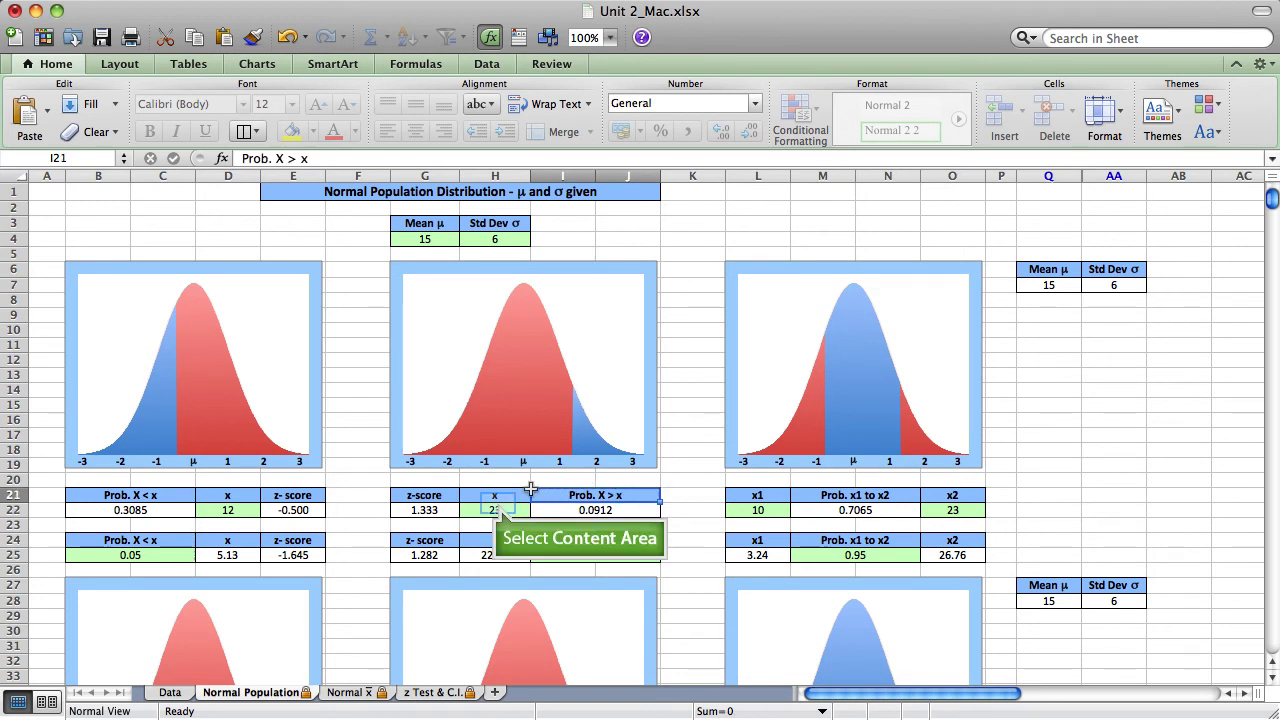
click(497, 503)
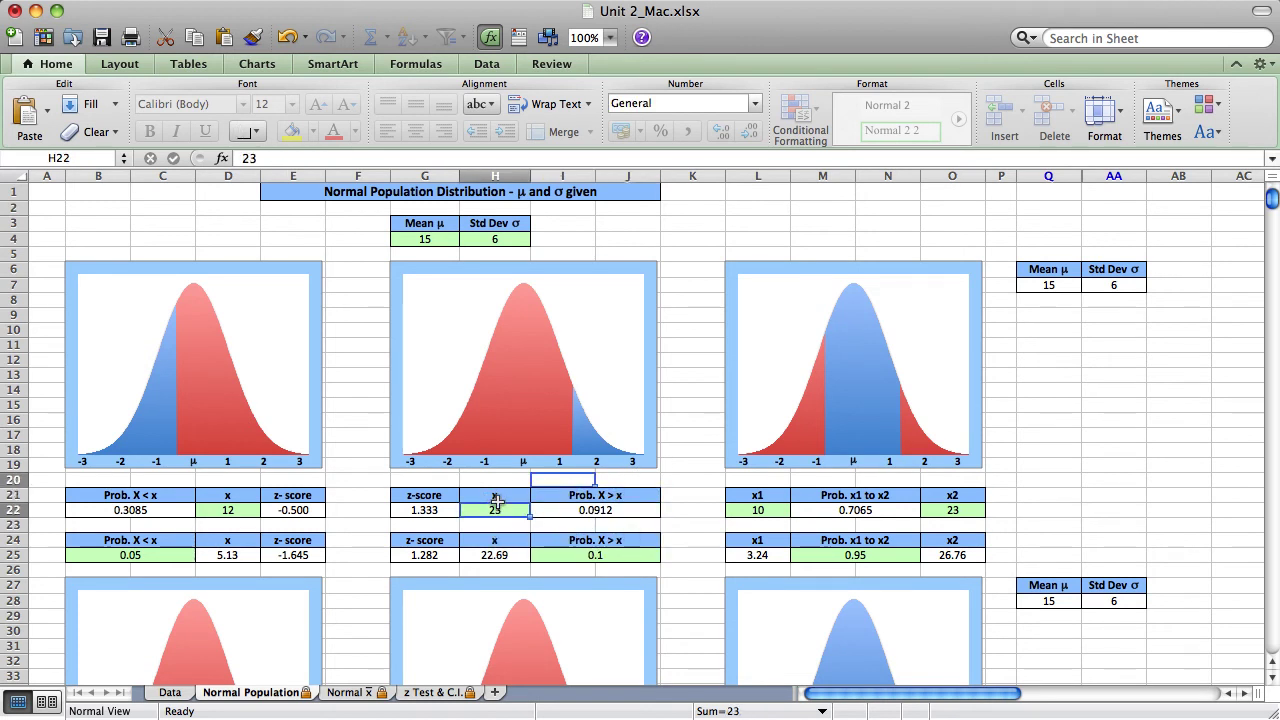
key(Return)
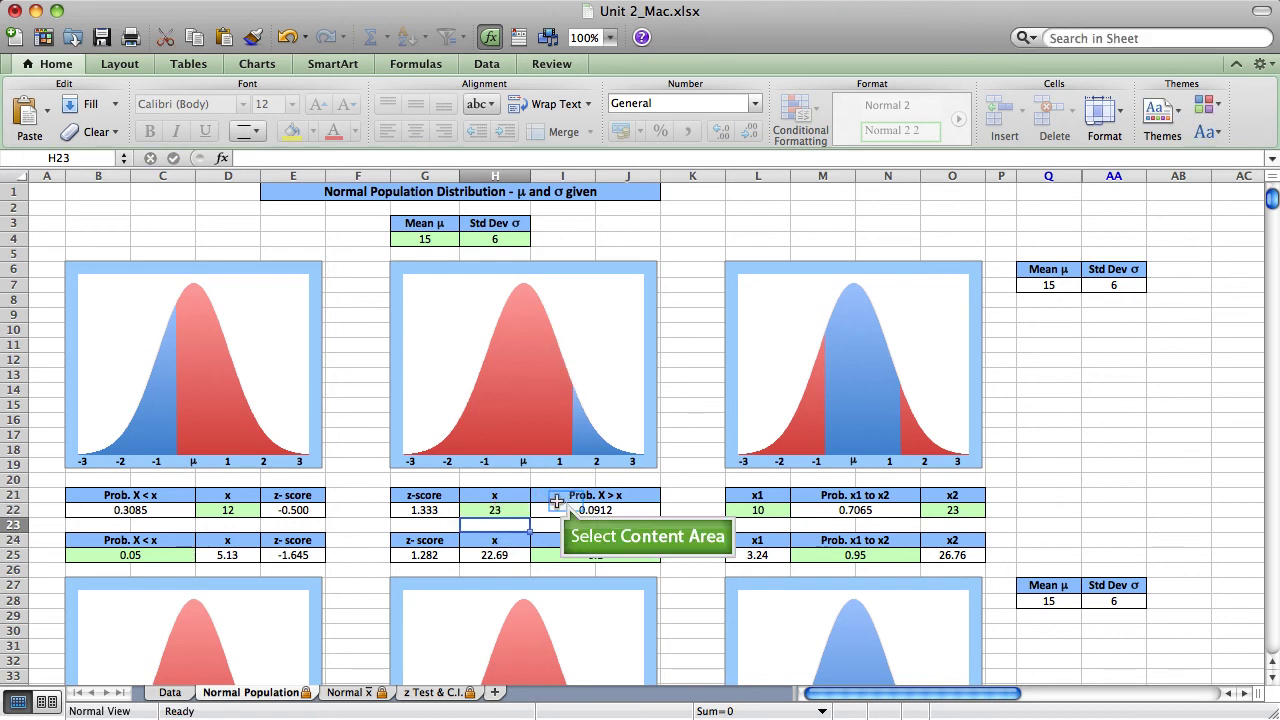
click(566, 503)
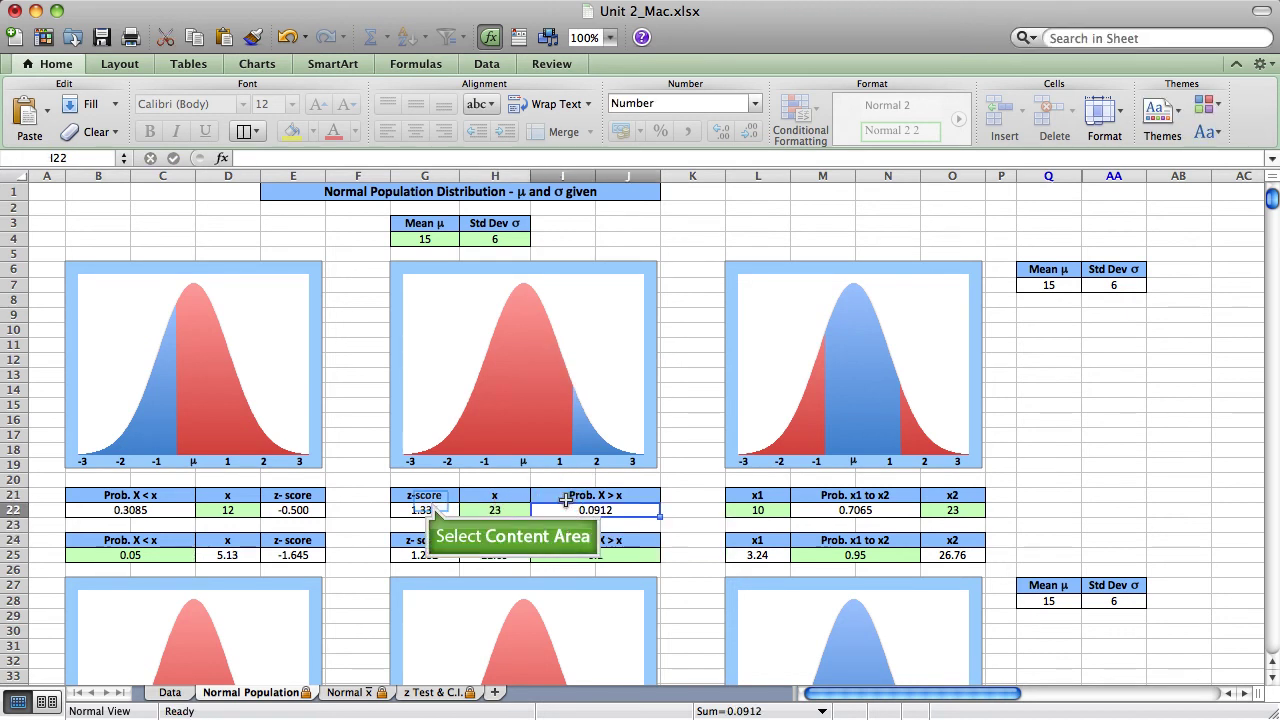
click(430, 505)
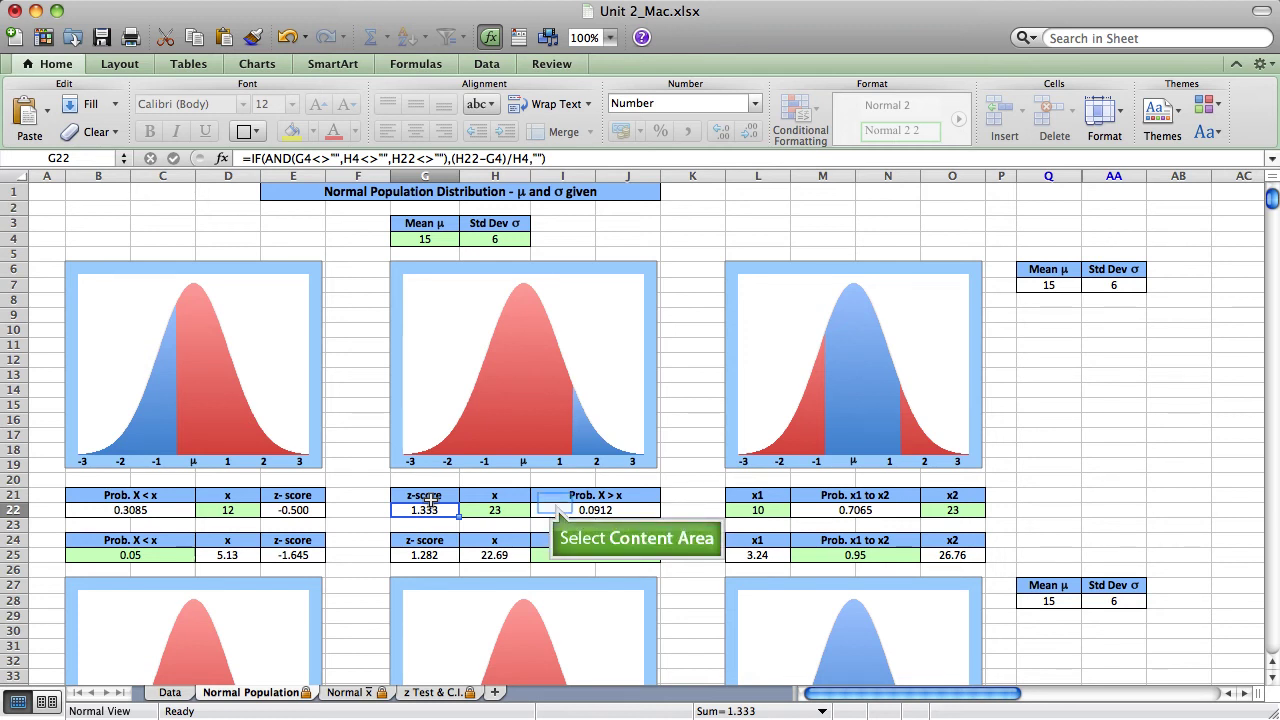
click(555, 503)
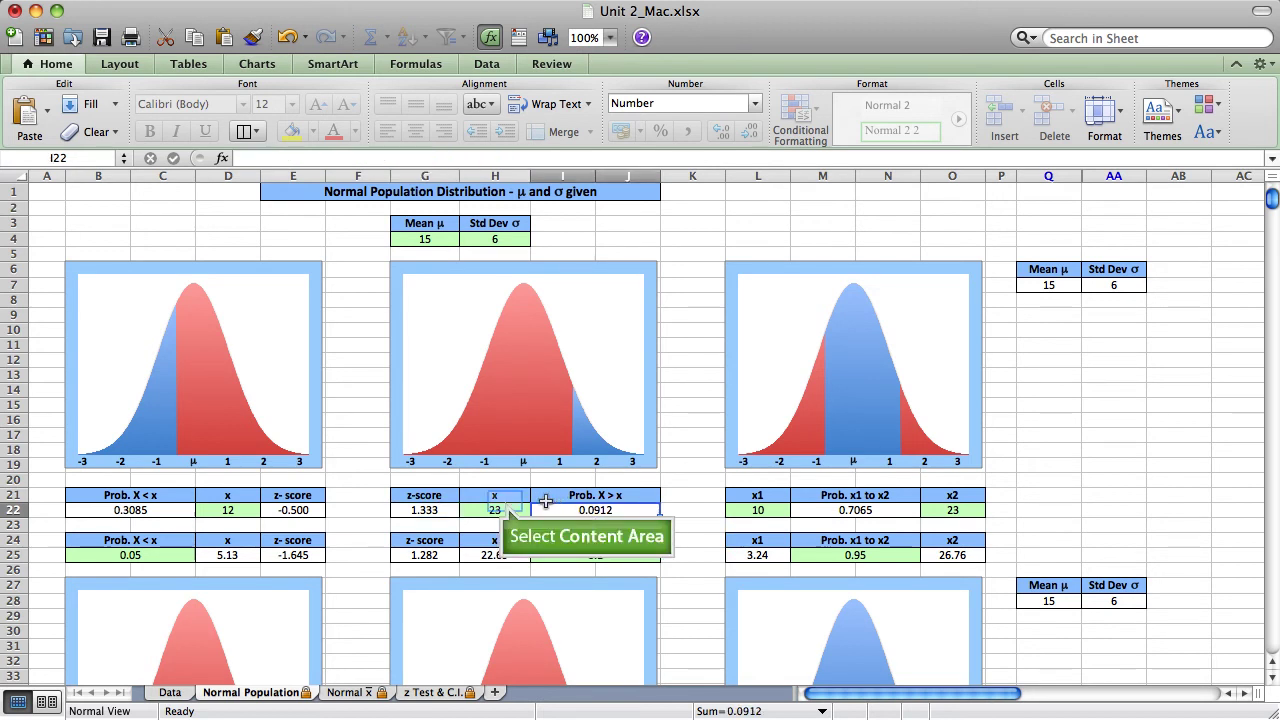
click(505, 503)
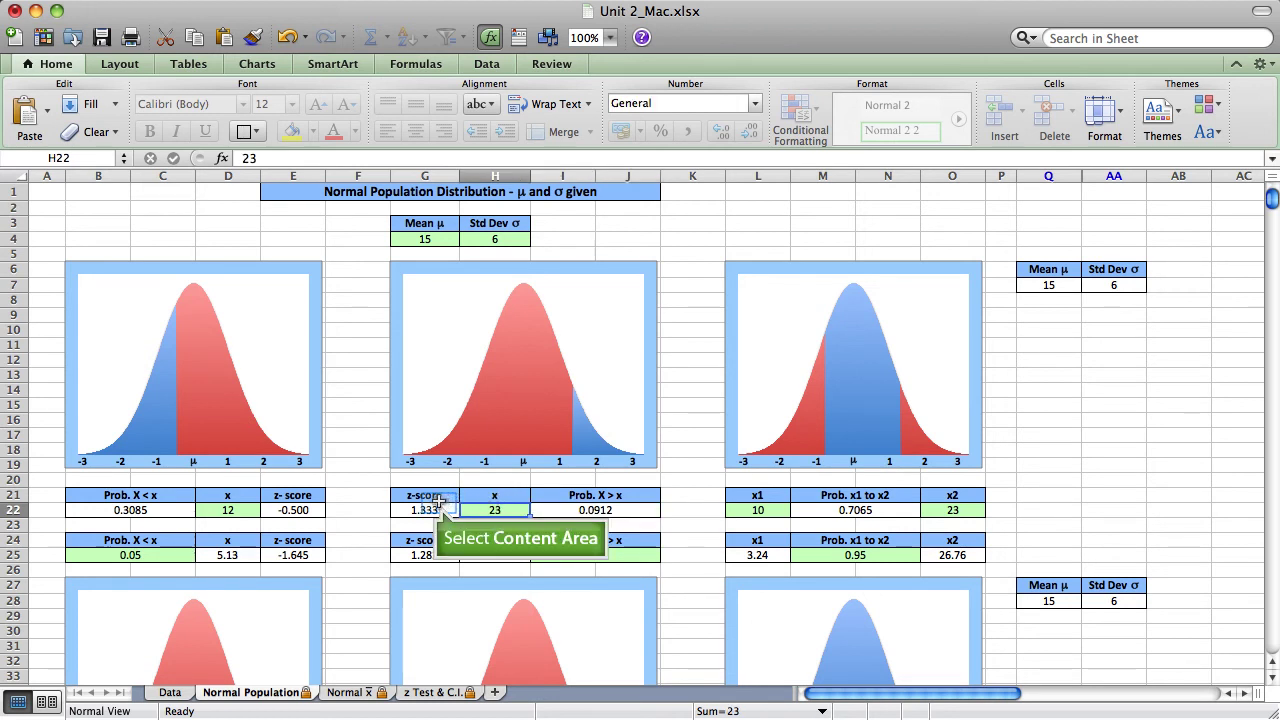
click(438, 506)
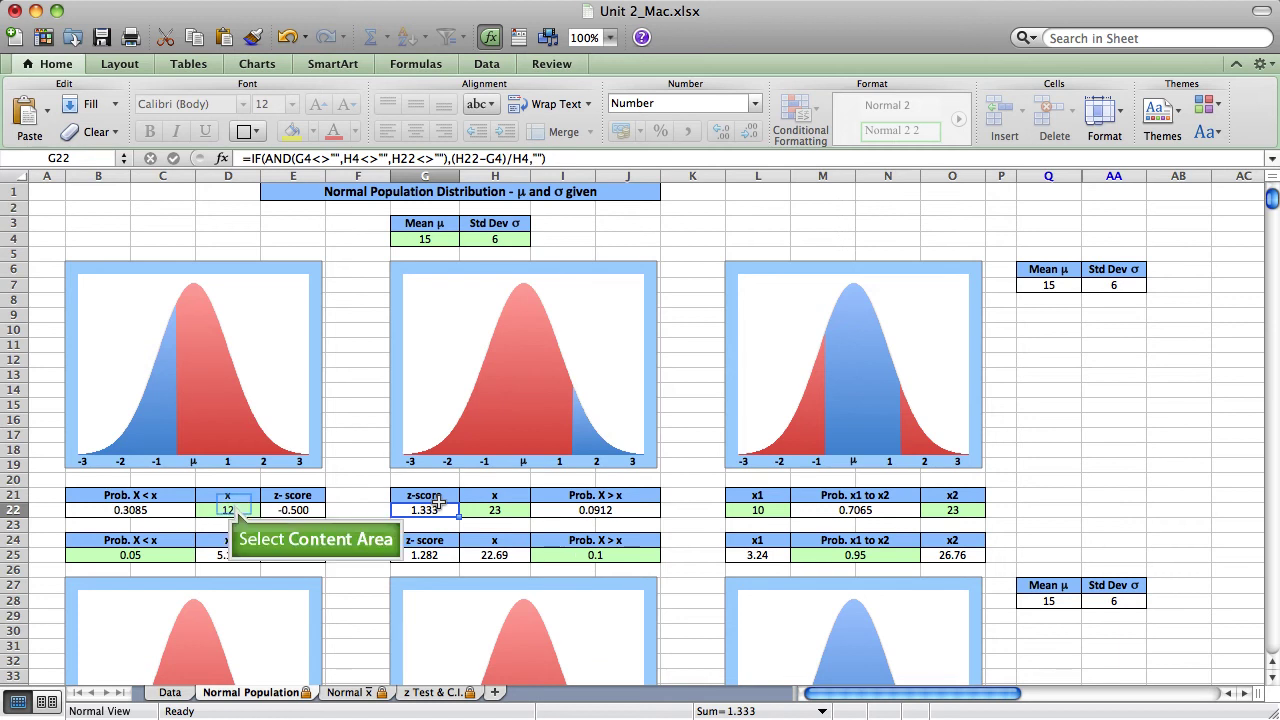
Examine the lower-tail table in row 22, checking x, Prob. X < x and the z-score formula against the chart's mean
click(231, 505)
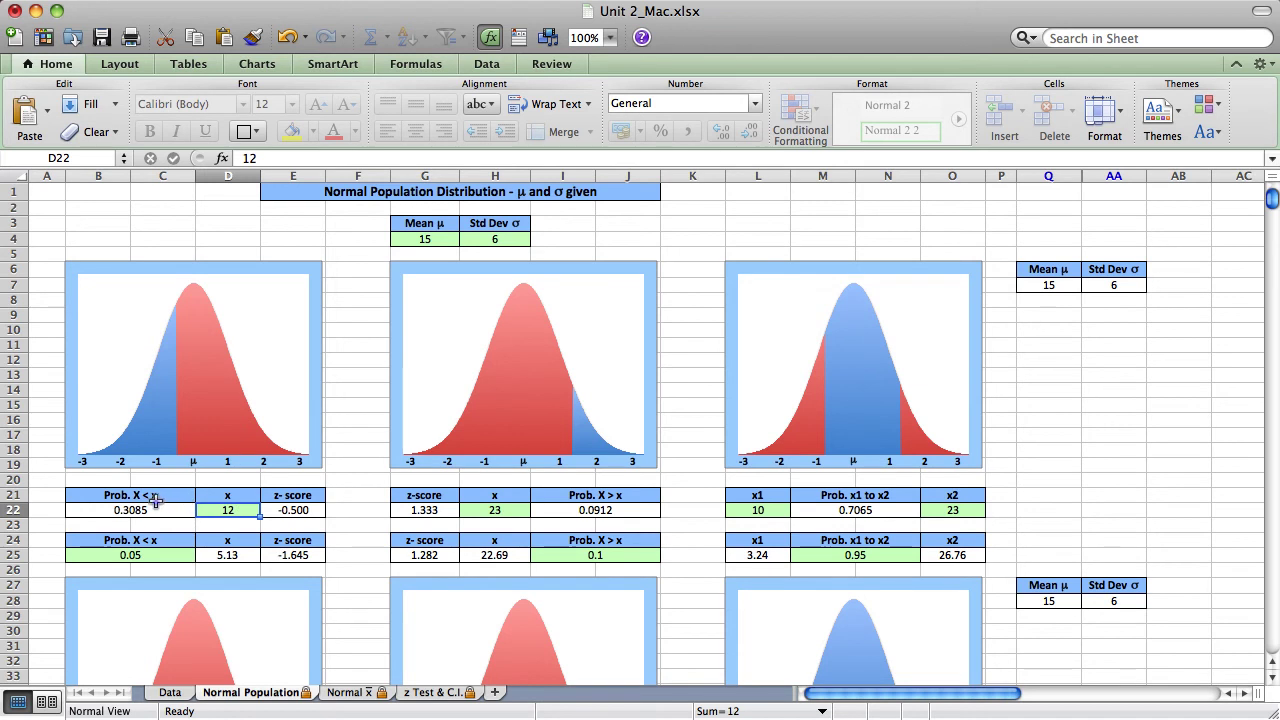
click(155, 502)
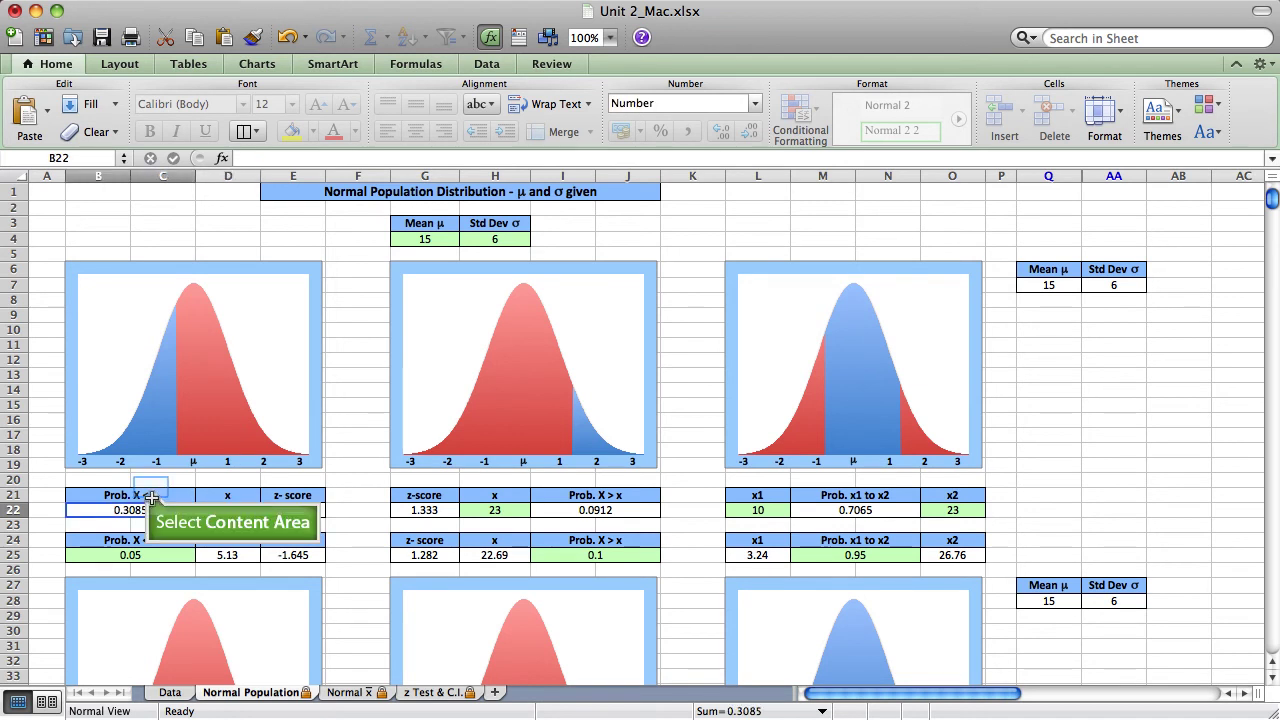
click(150, 487)
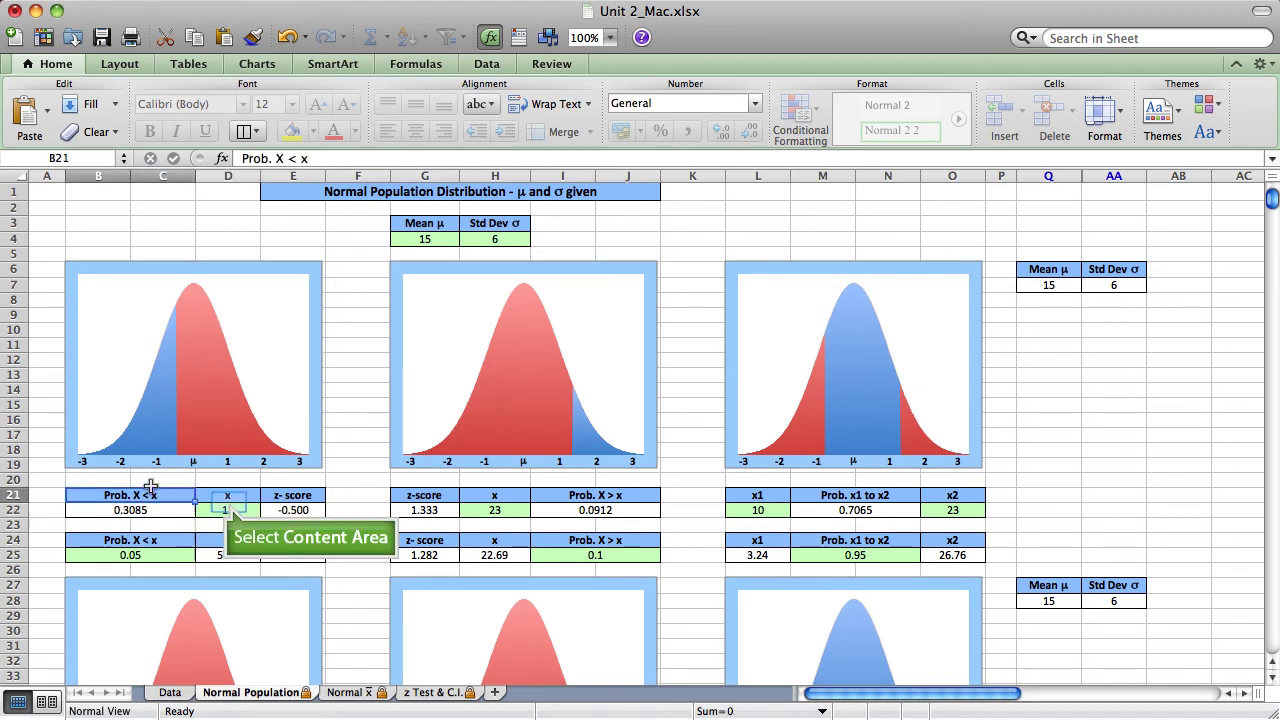
click(228, 503)
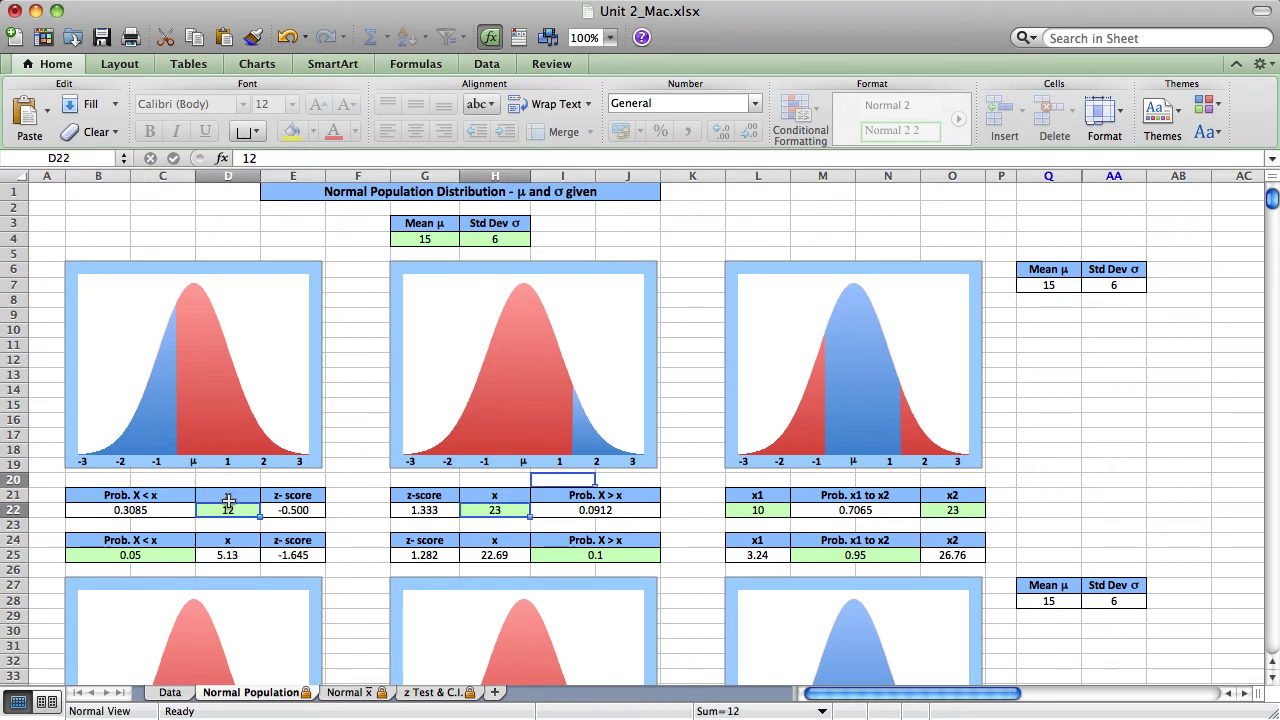
key(Return)
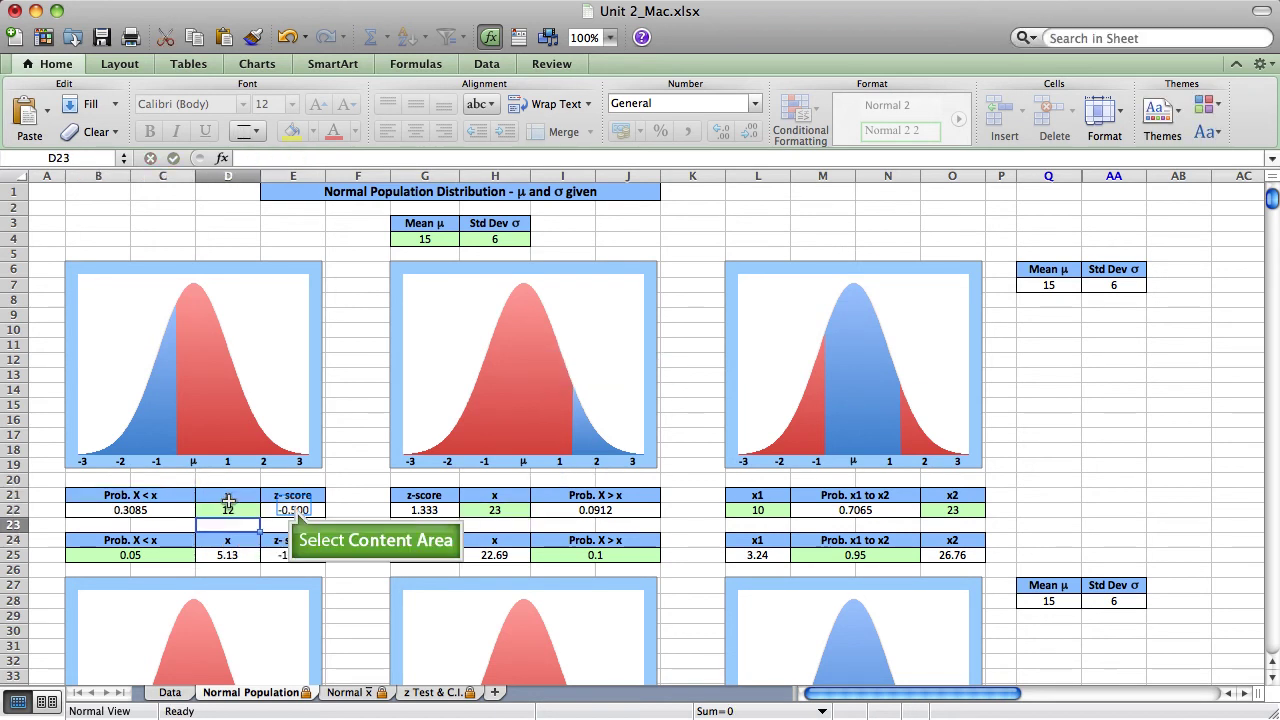
click(293, 510)
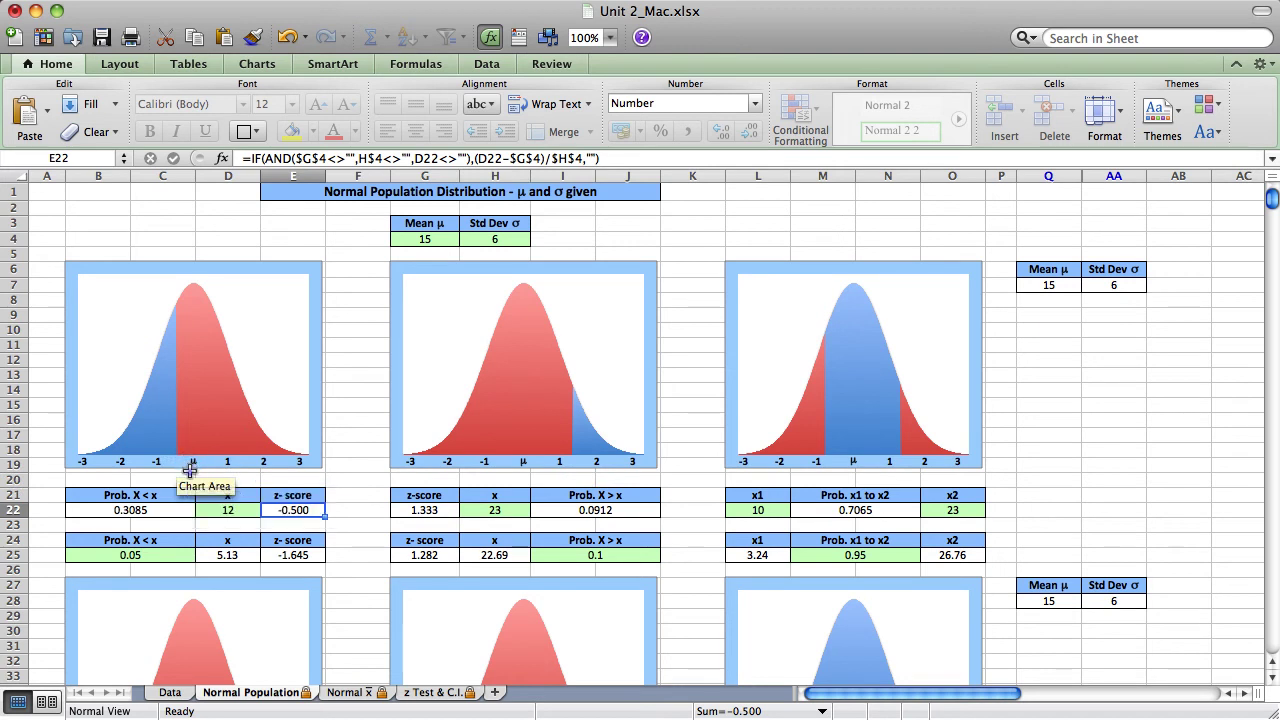
click(194, 474)
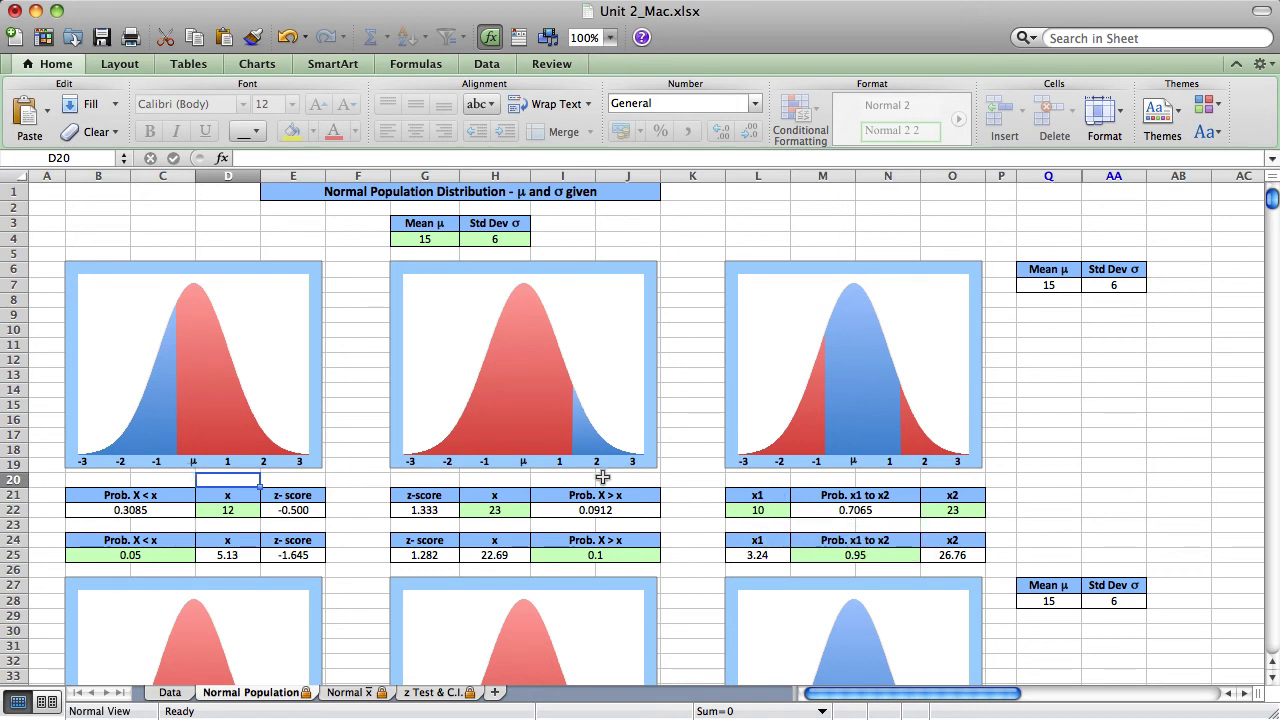
Examine the between-values table in row 22, checking x1, x2 and Prob. x1 to x2
click(766, 503)
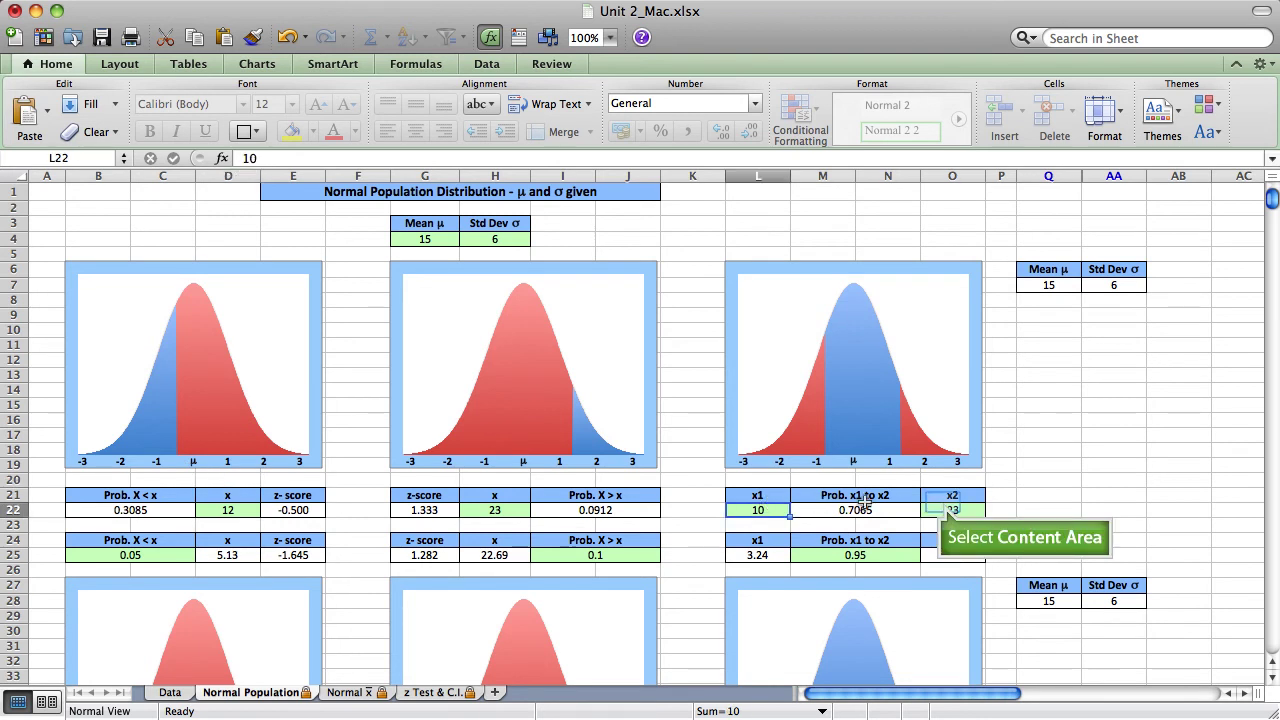
click(943, 504)
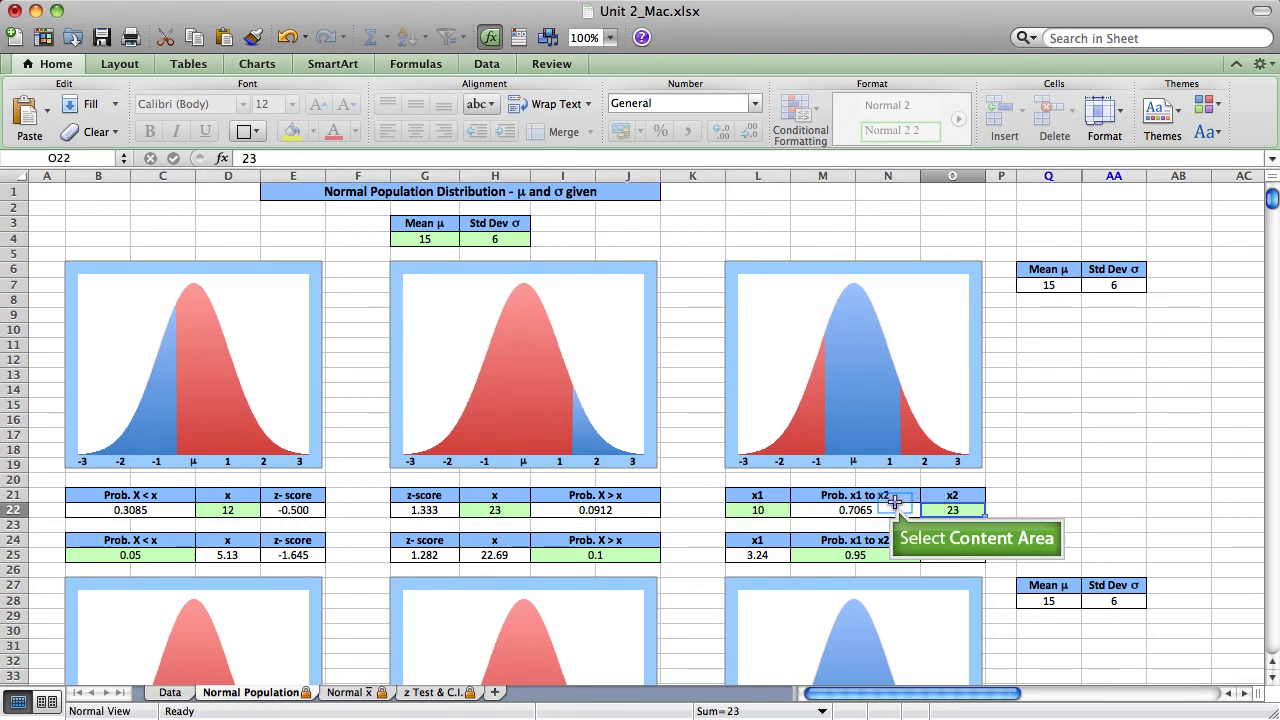
click(895, 503)
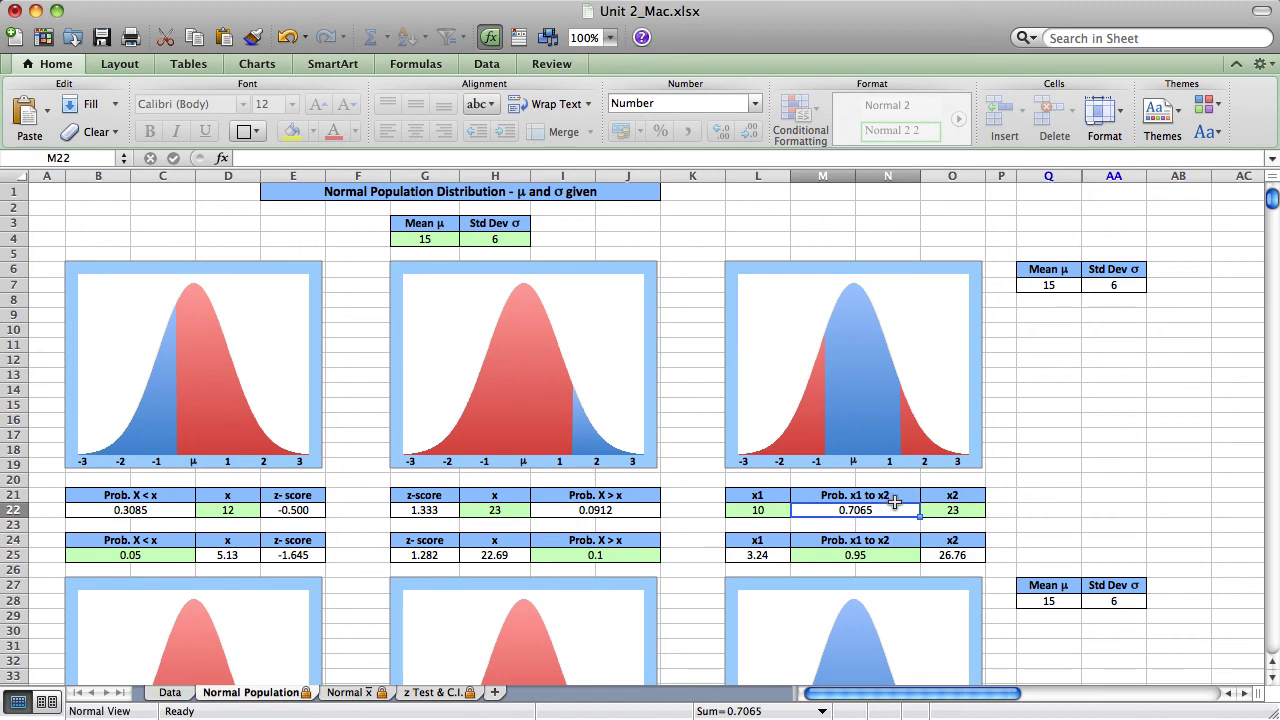
click(757, 507)
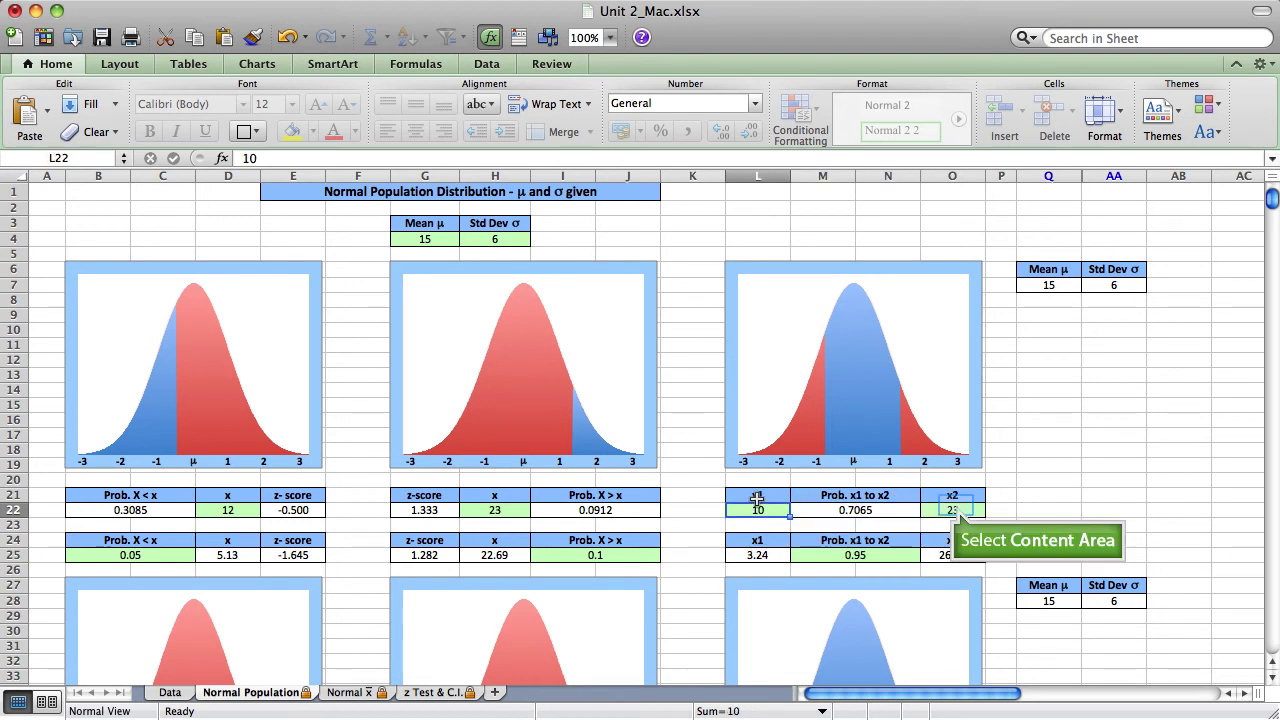
click(954, 508)
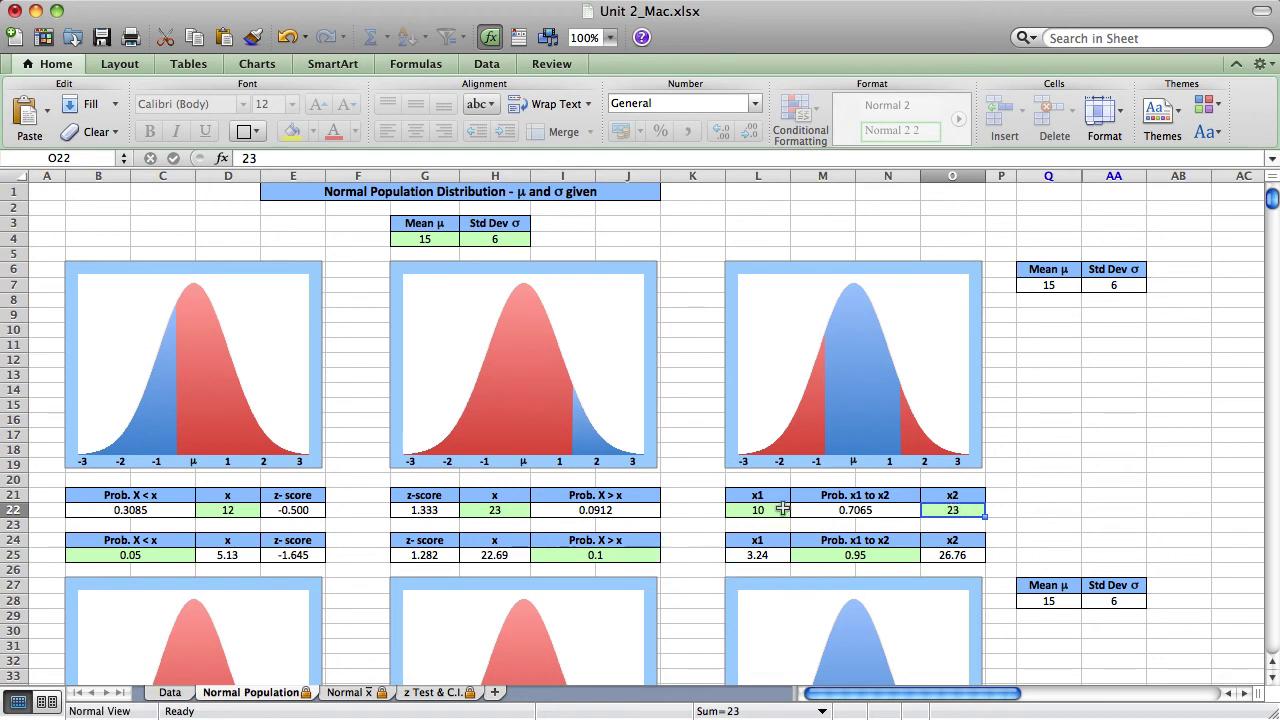
Set the Prob. X > x input in row 25 to .10 and bring the lower row of distribution charts into view
click(646, 547)
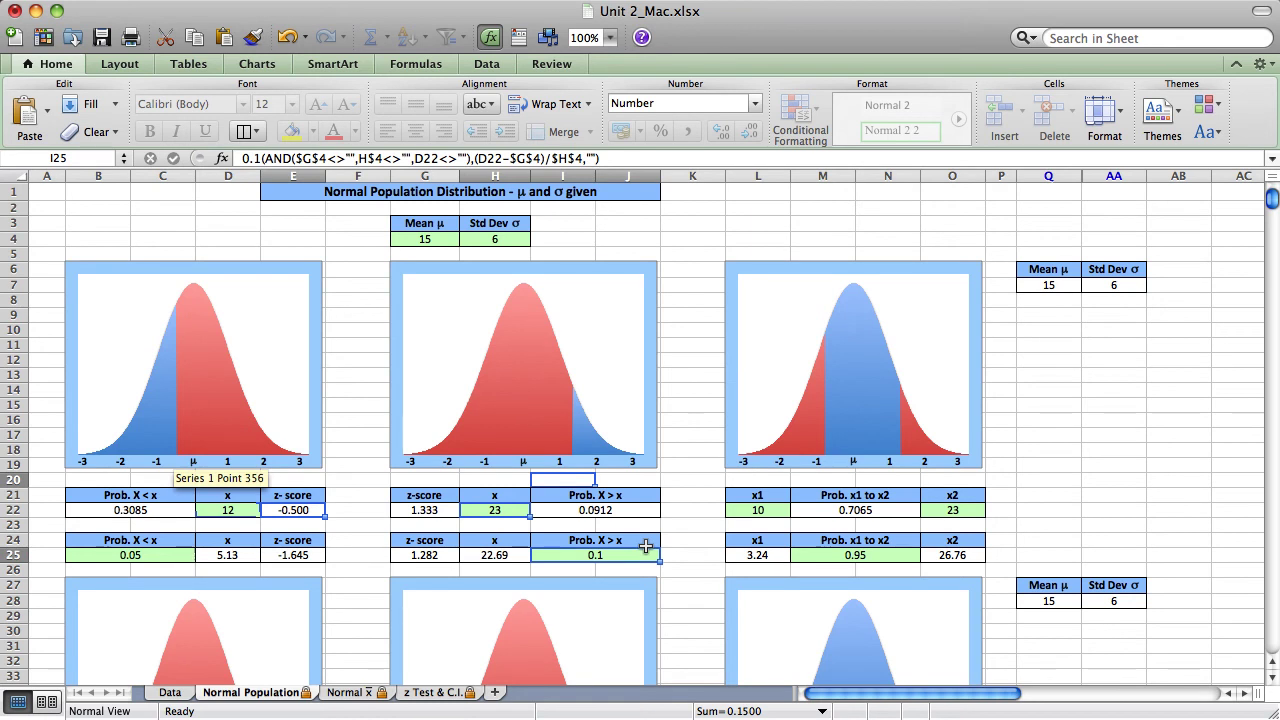
text(.10)
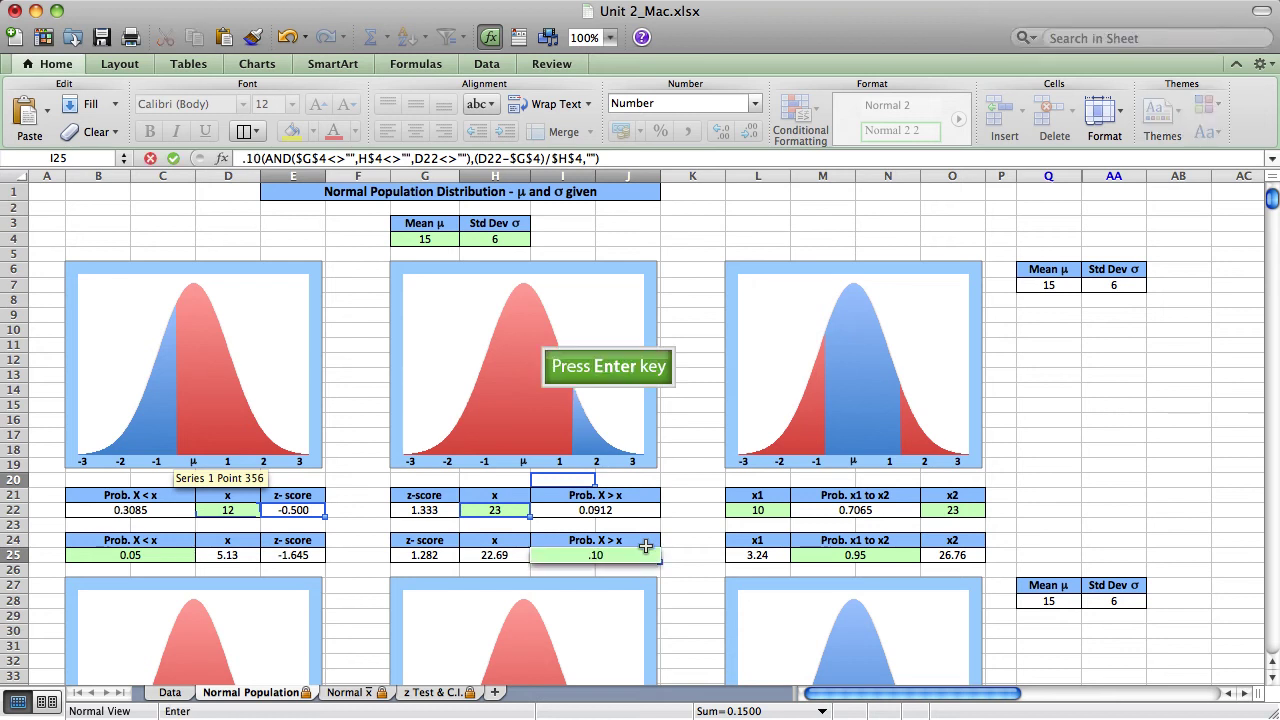
key(Return)
scroll(693, 557, down, 5)
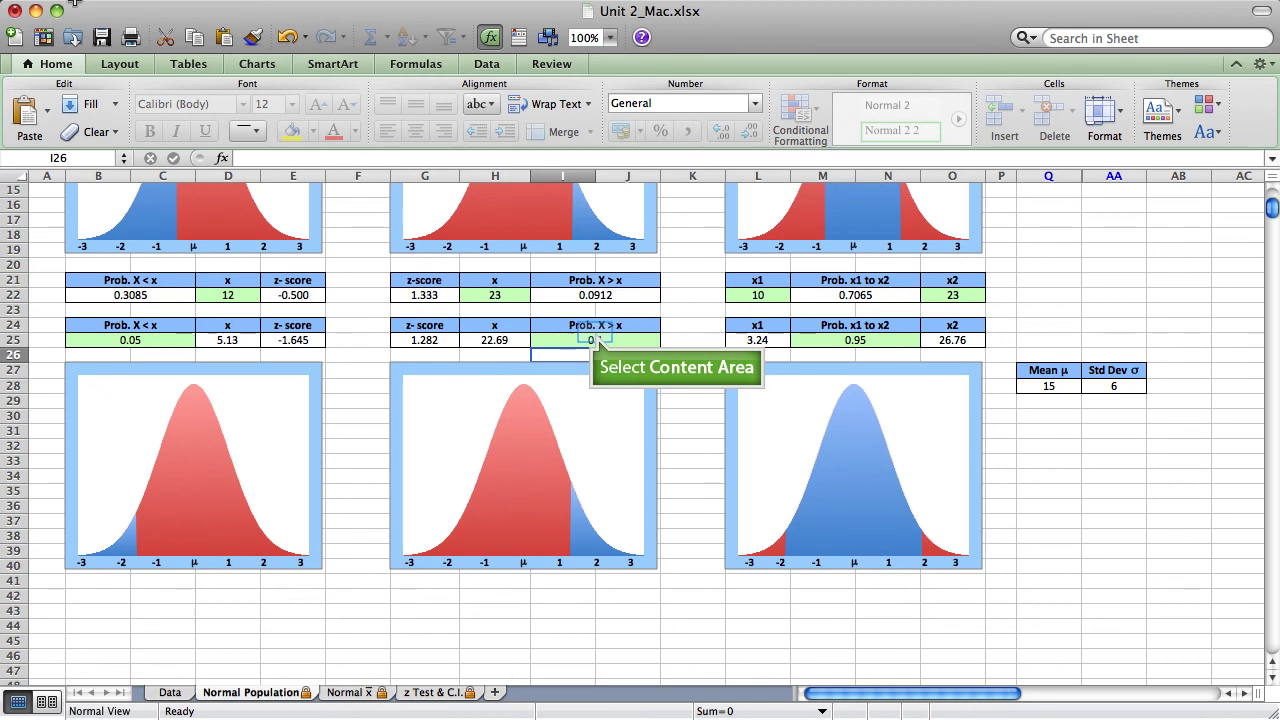
Examine the upper-tail table in row 25, checking Prob. X > x, x and the z-score formula
click(595, 336)
scroll(595, 332, up, 5)
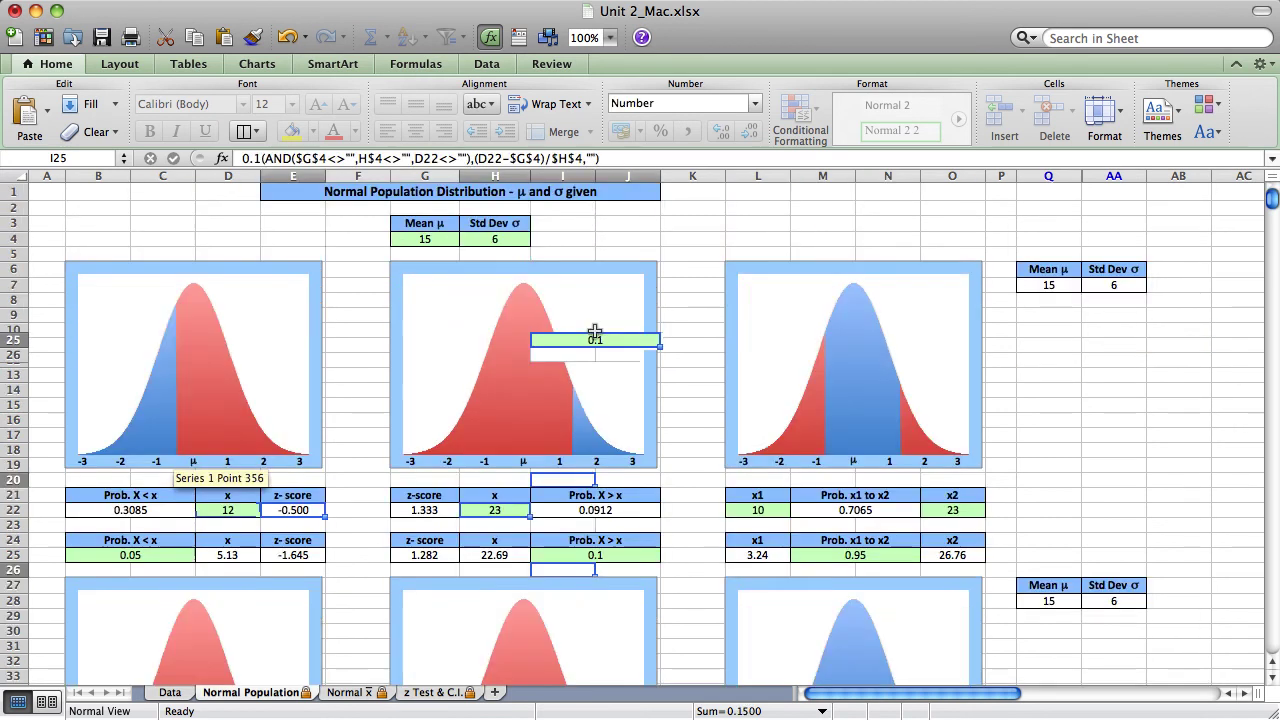
double_click(595, 336)
key(Return)
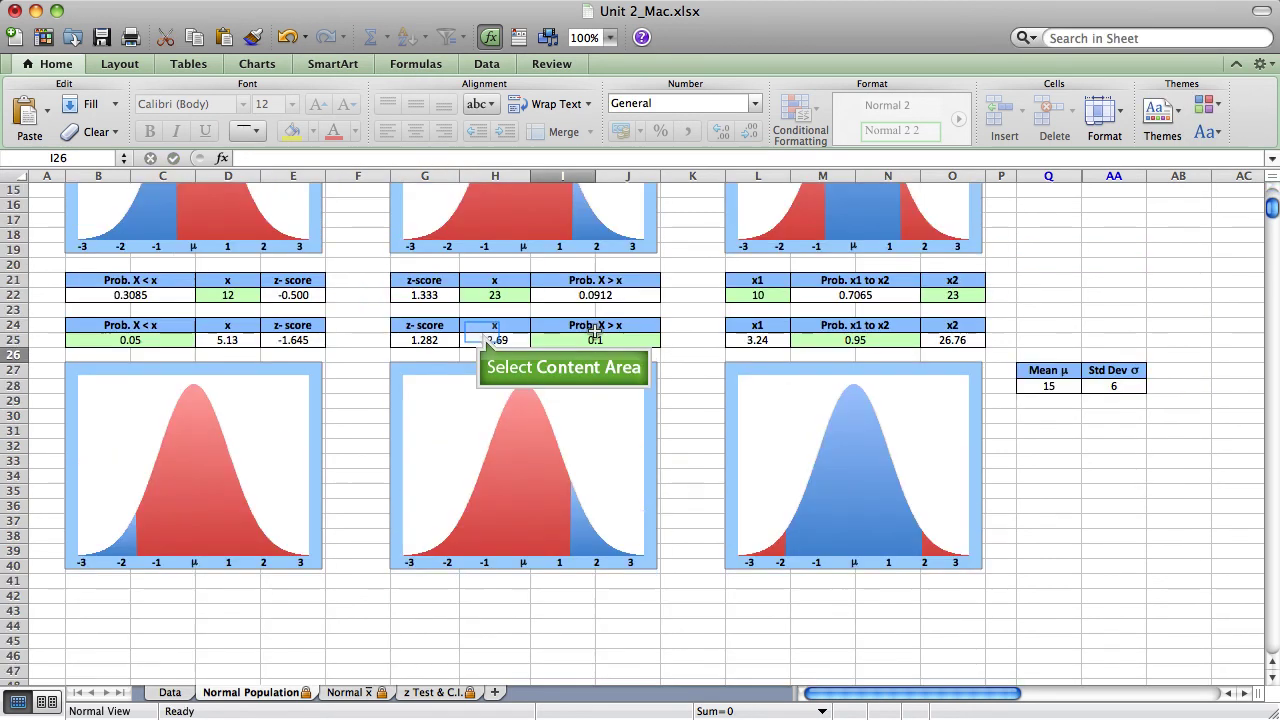
click(483, 336)
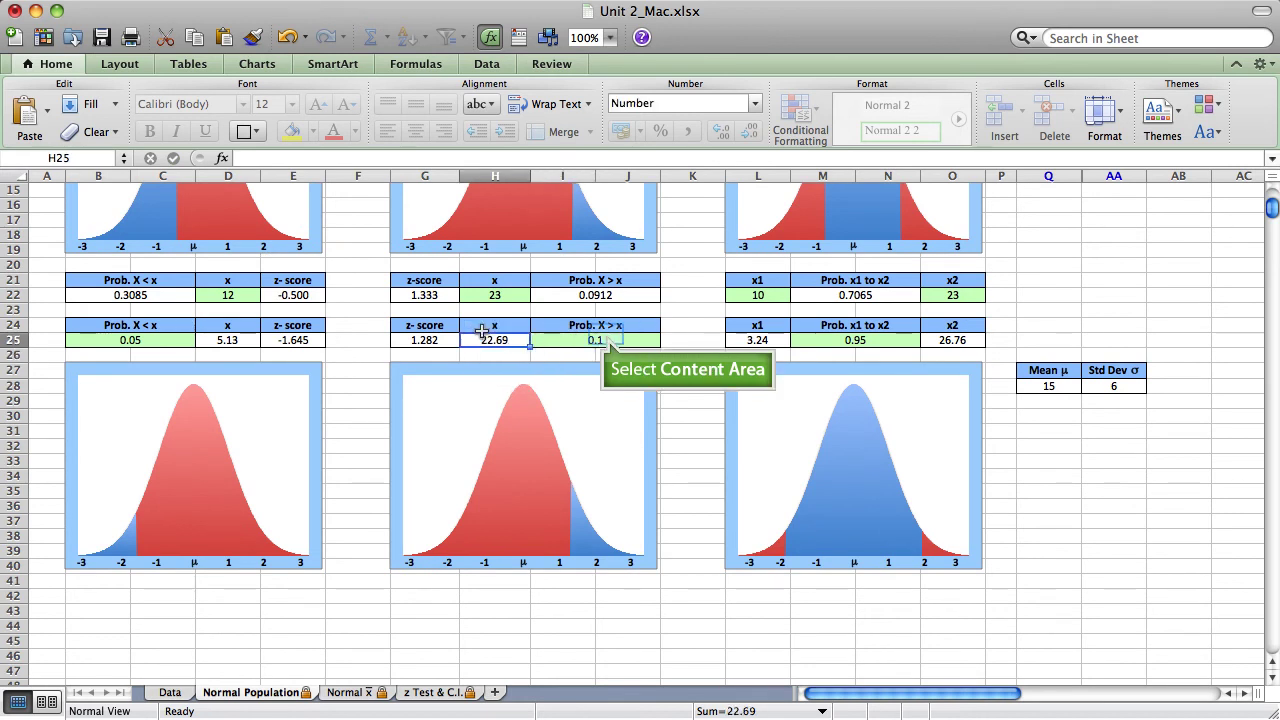
click(603, 337)
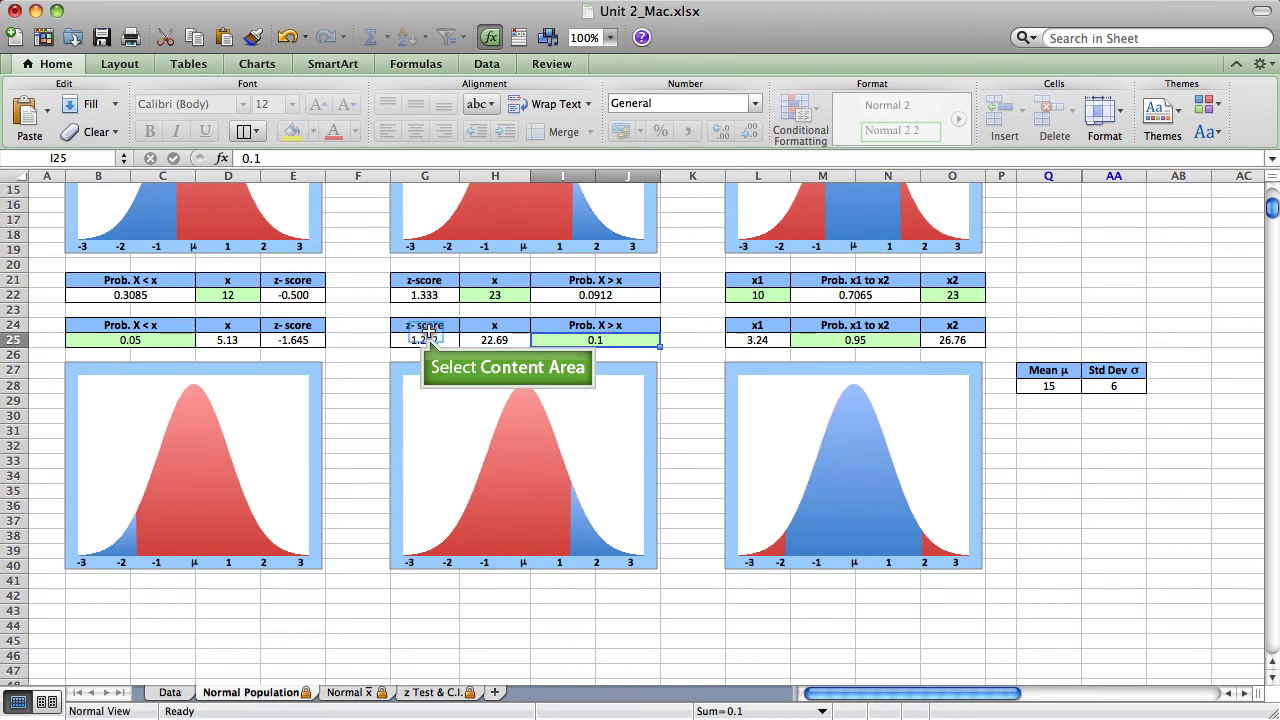
click(427, 337)
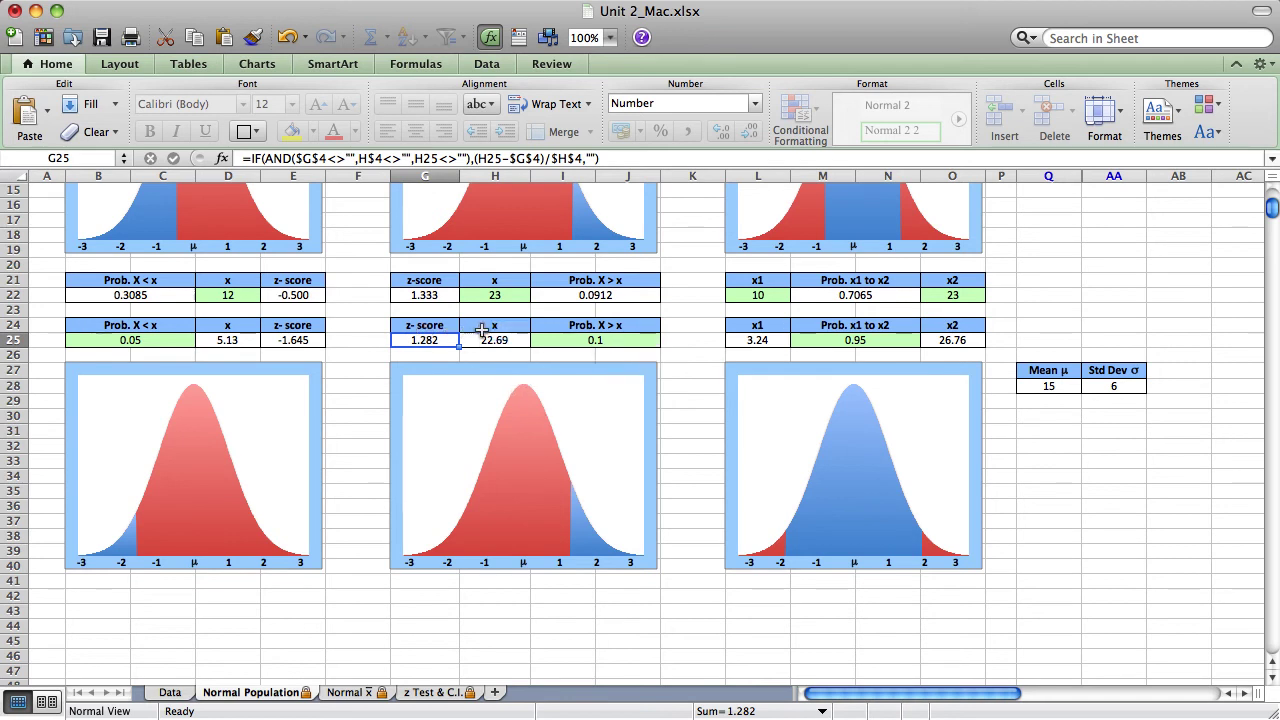
Compare the upper-tail x value in row 25 with the population's mean and standard deviation in row 4
key(Right)
scroll(508, 329, up, 5)
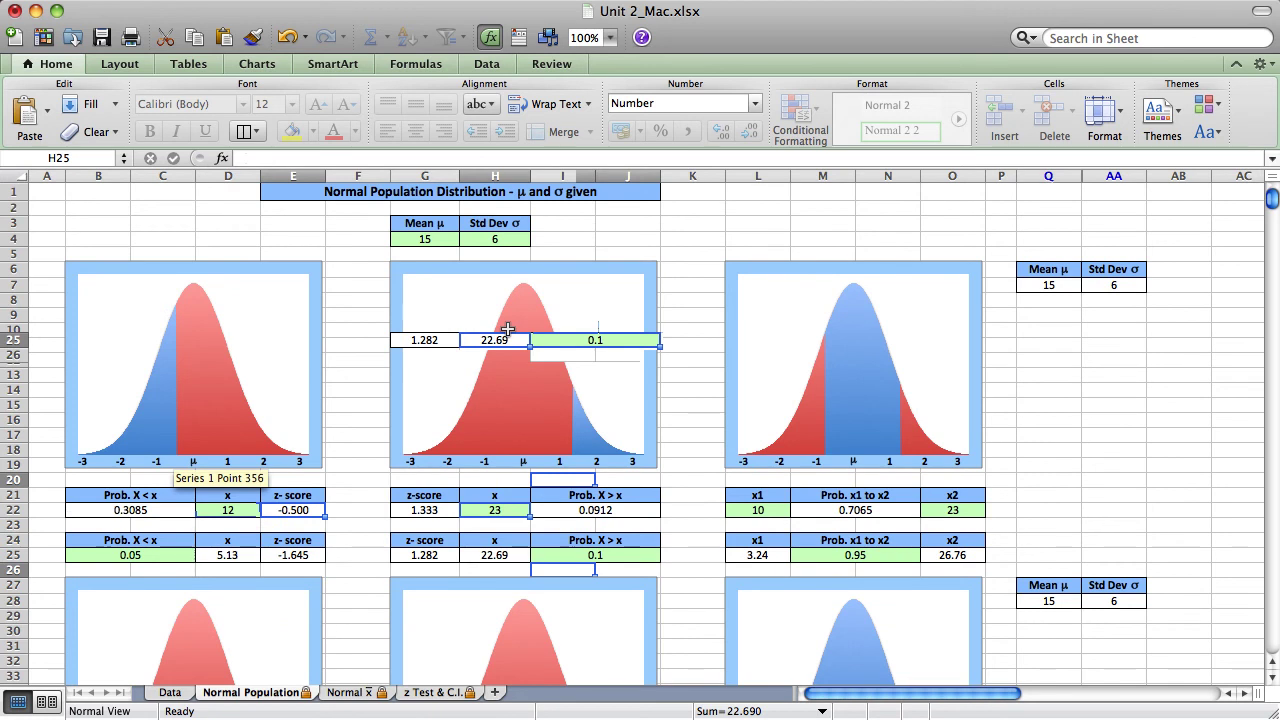
scroll(516, 337, down, 2)
scroll(516, 337, up, 2)
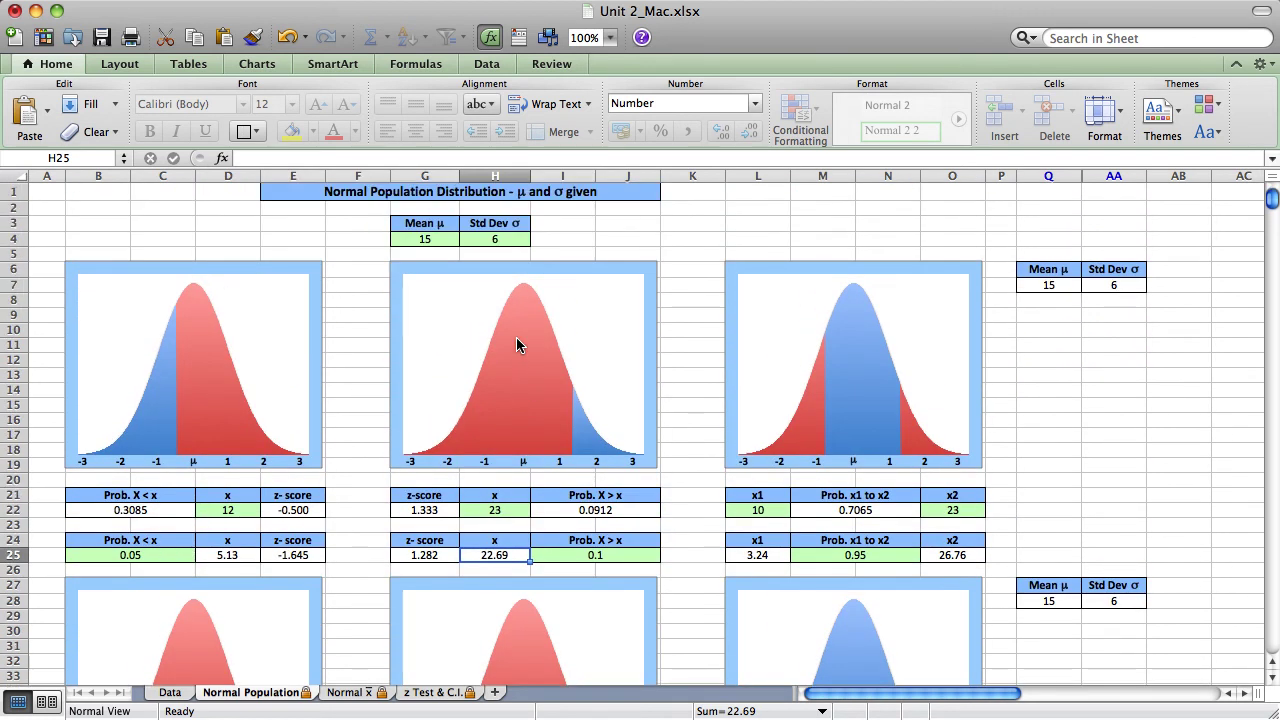
click(470, 239)
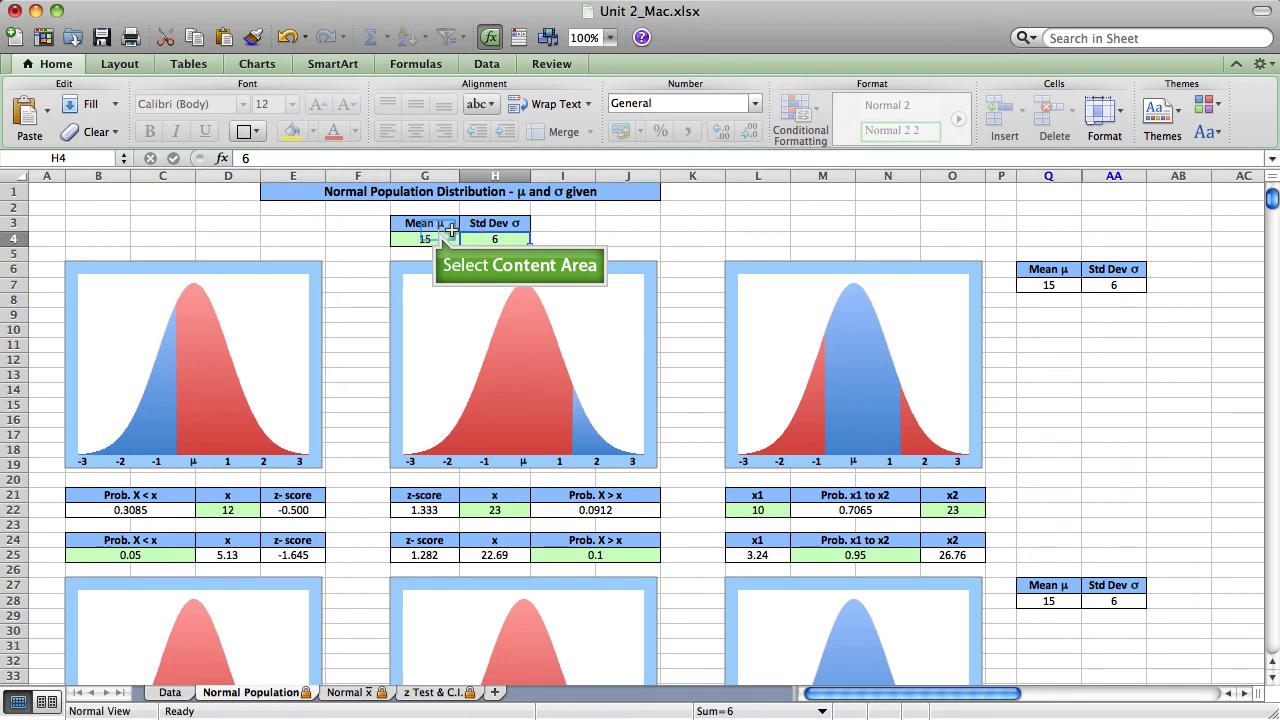
click(437, 232)
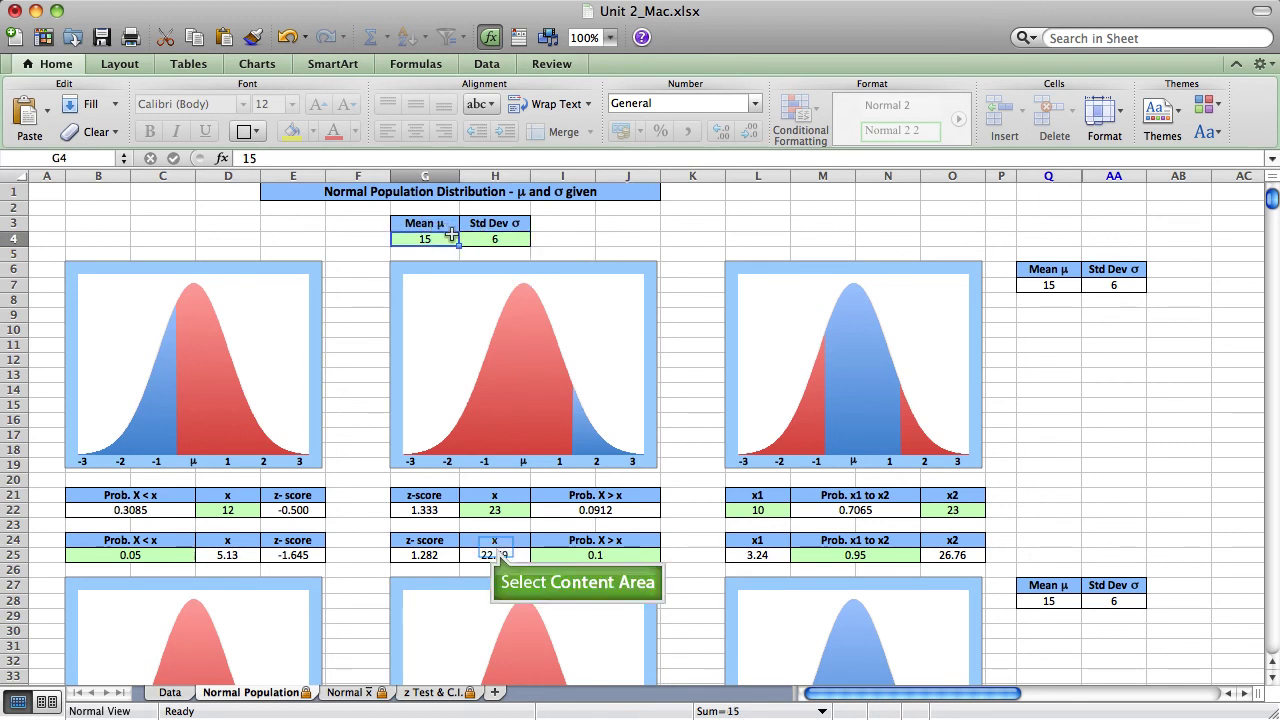
click(495, 550)
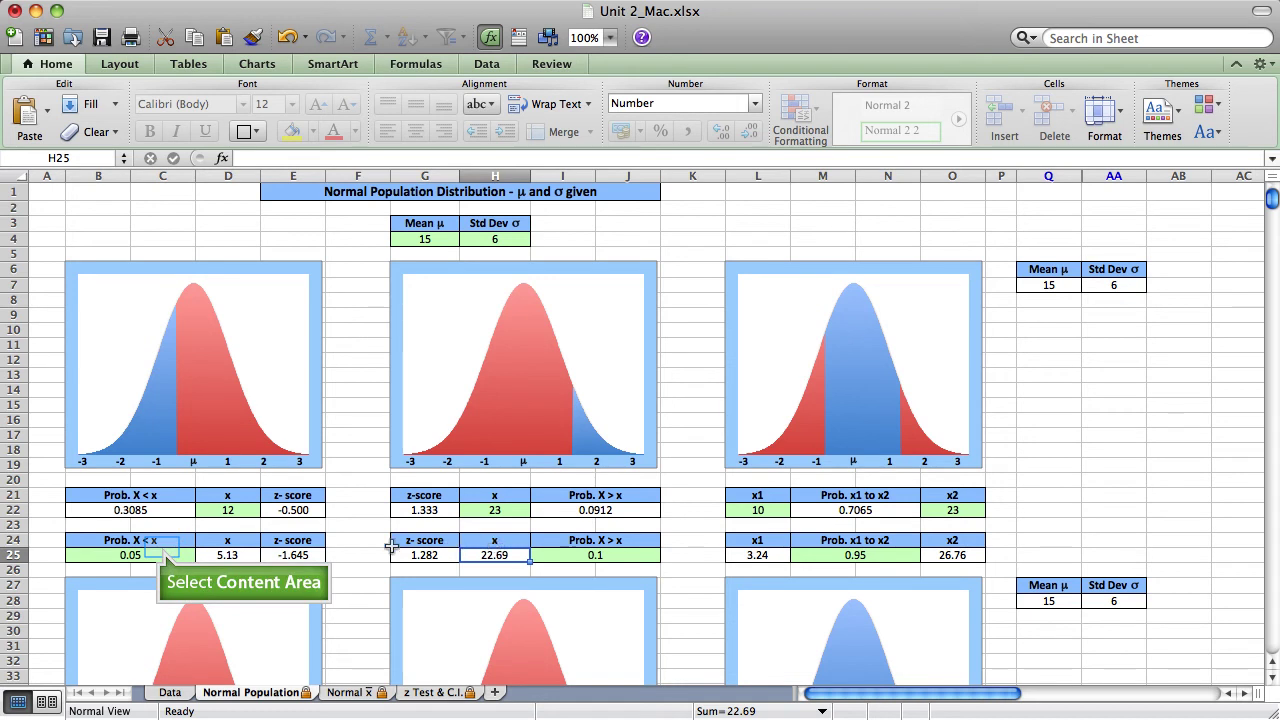
Set the Prob. X < x input in row 25 to .05
click(161, 548)
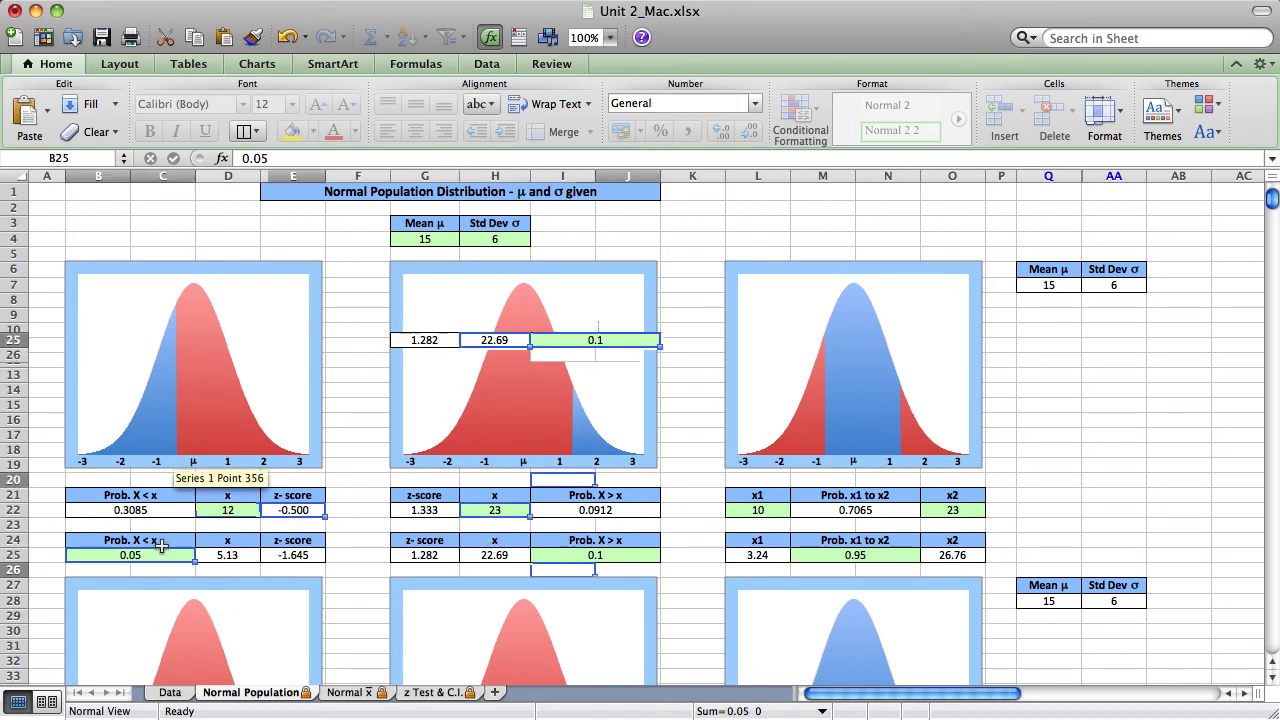
text(.05)
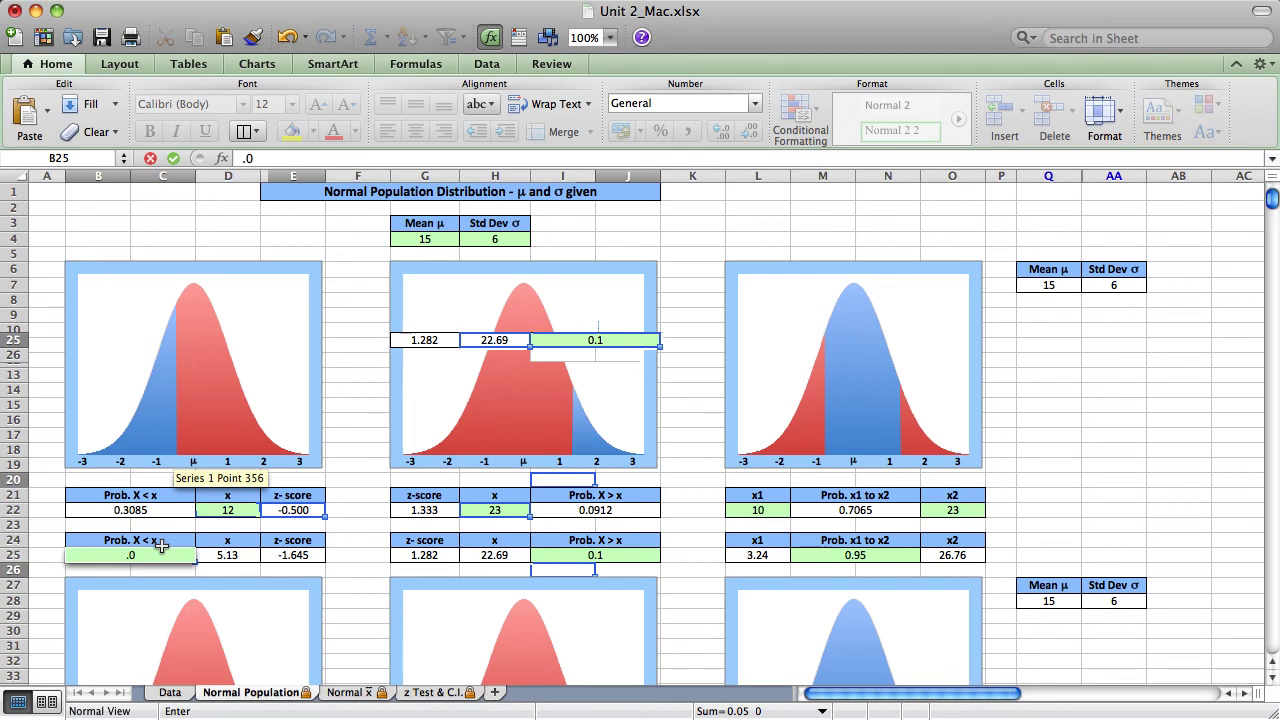
key(Tab)
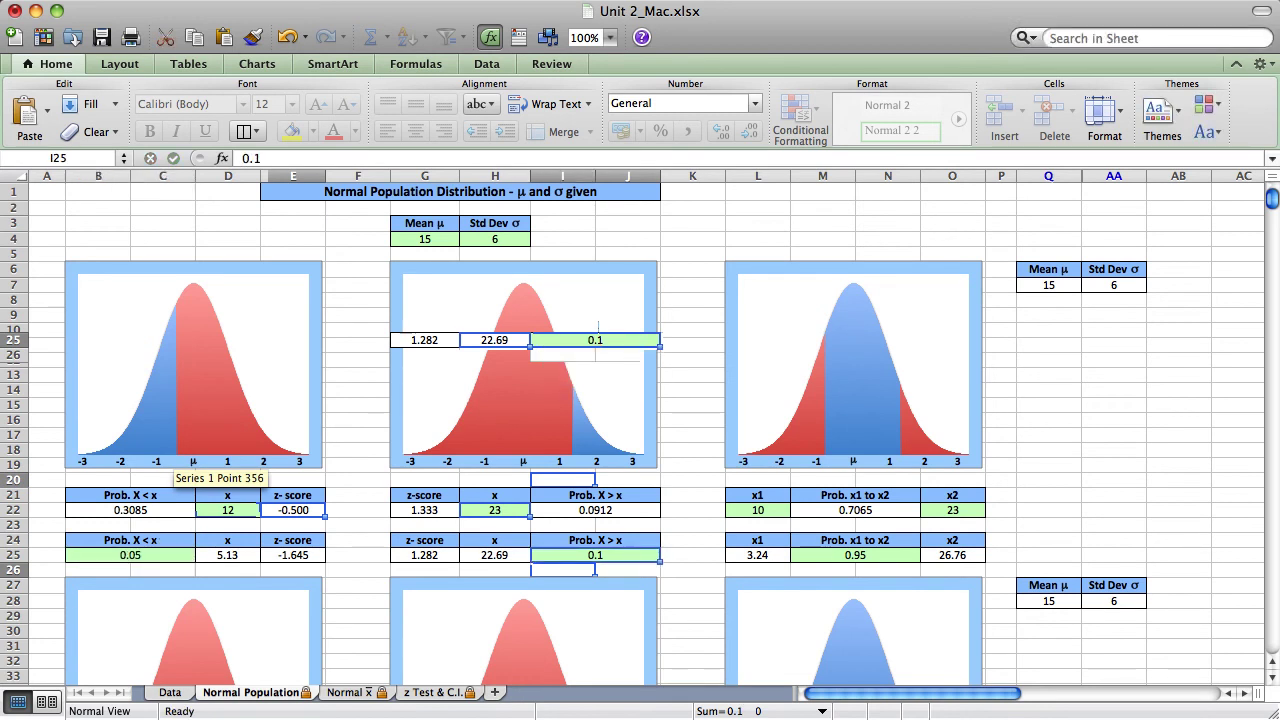
Examine the lower-tail table in row 25, checking the z-score formula, x and Prob. X < x against the chart below
scroll(165, 555, down, 5)
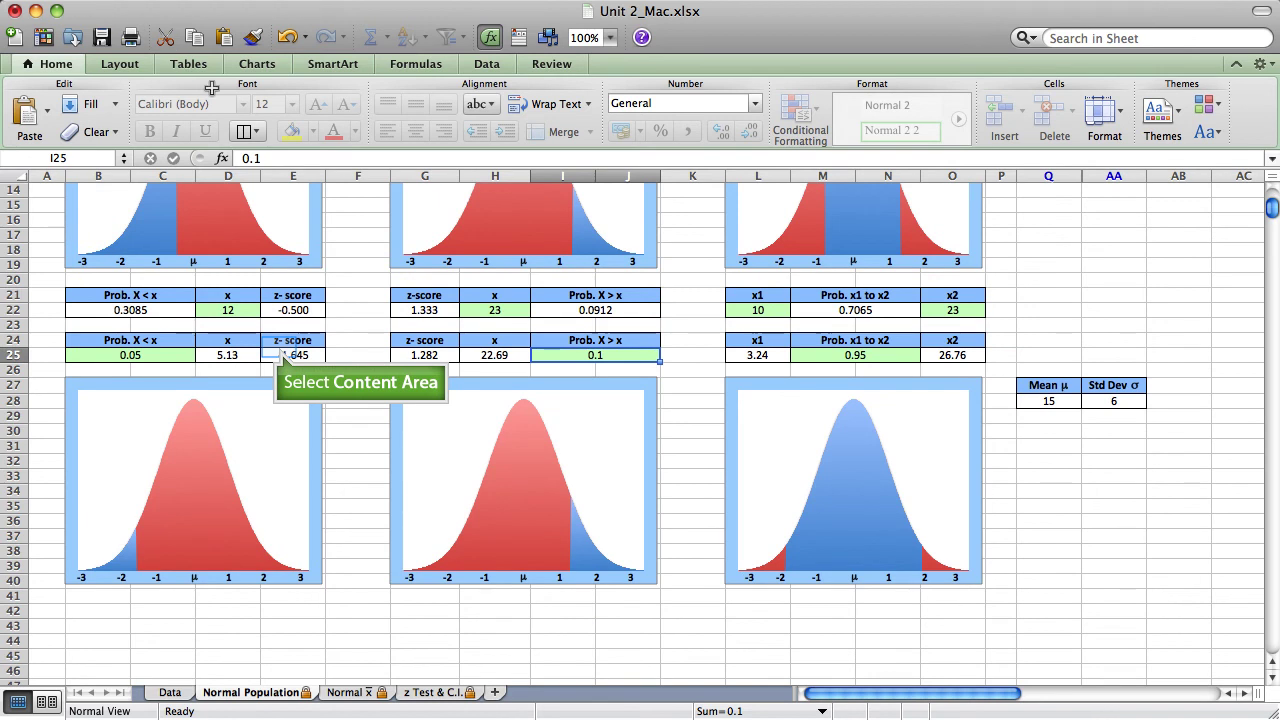
click(279, 348)
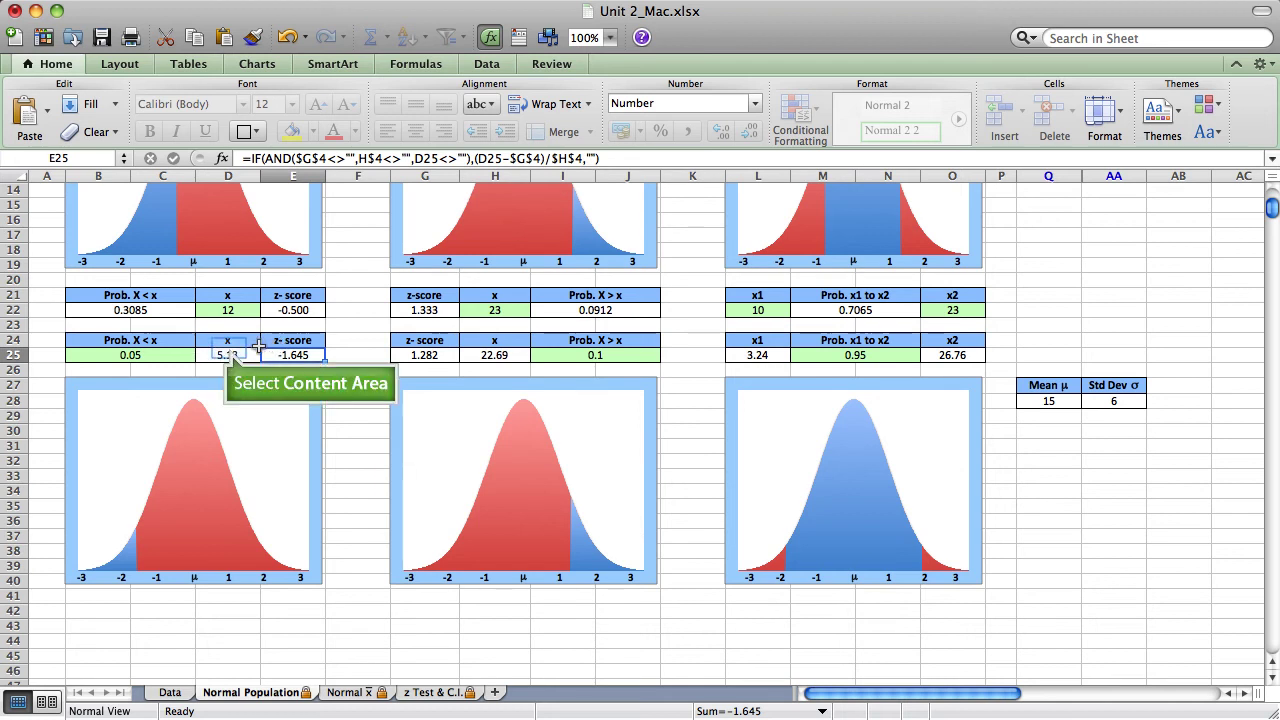
click(228, 350)
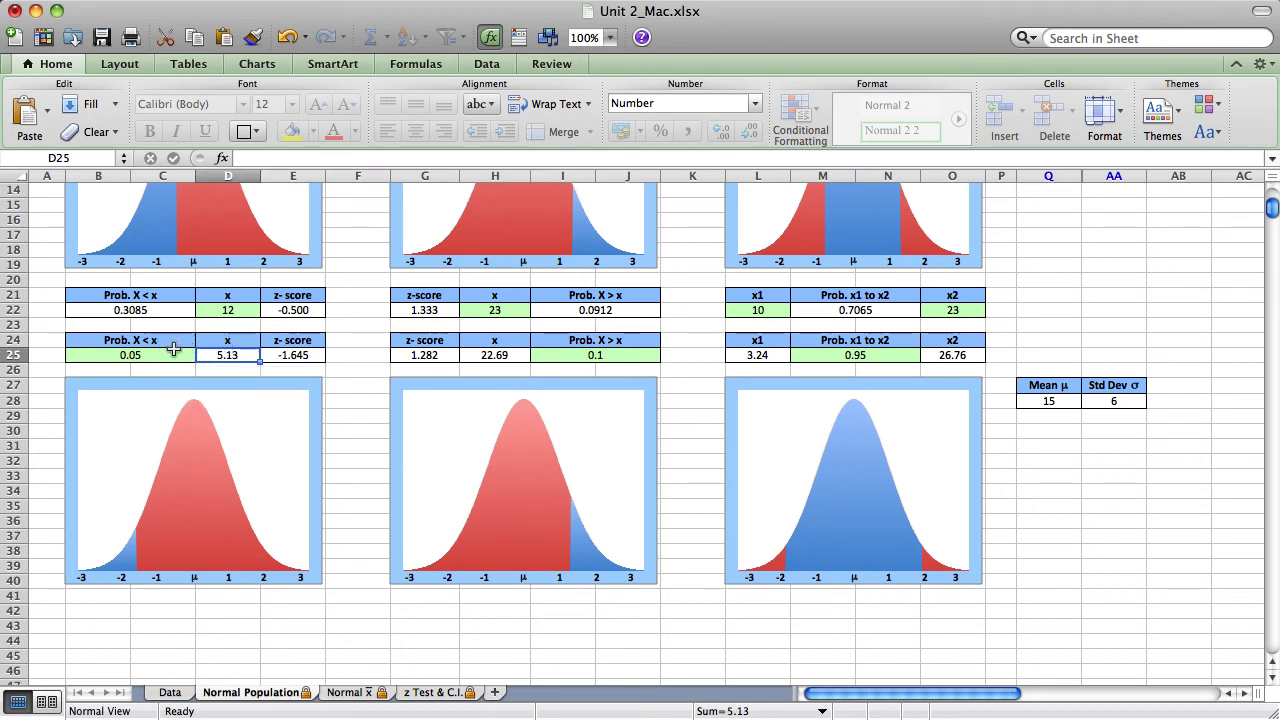
click(175, 347)
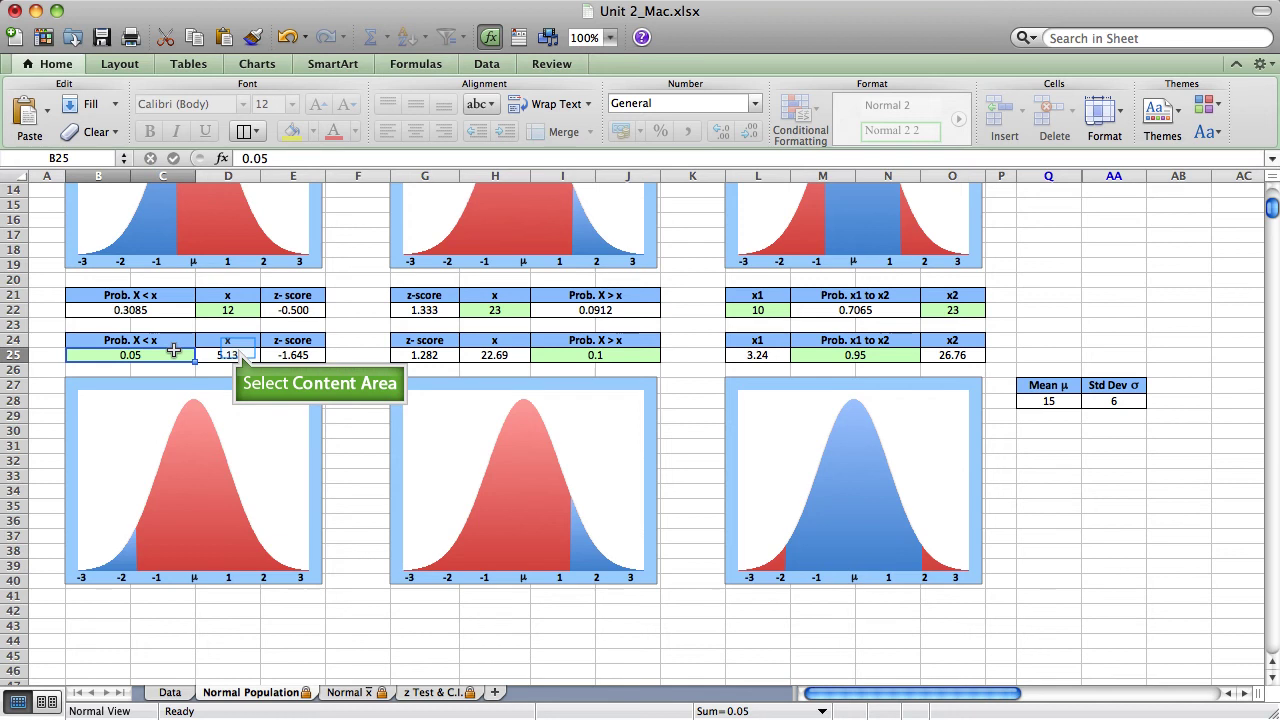
click(237, 347)
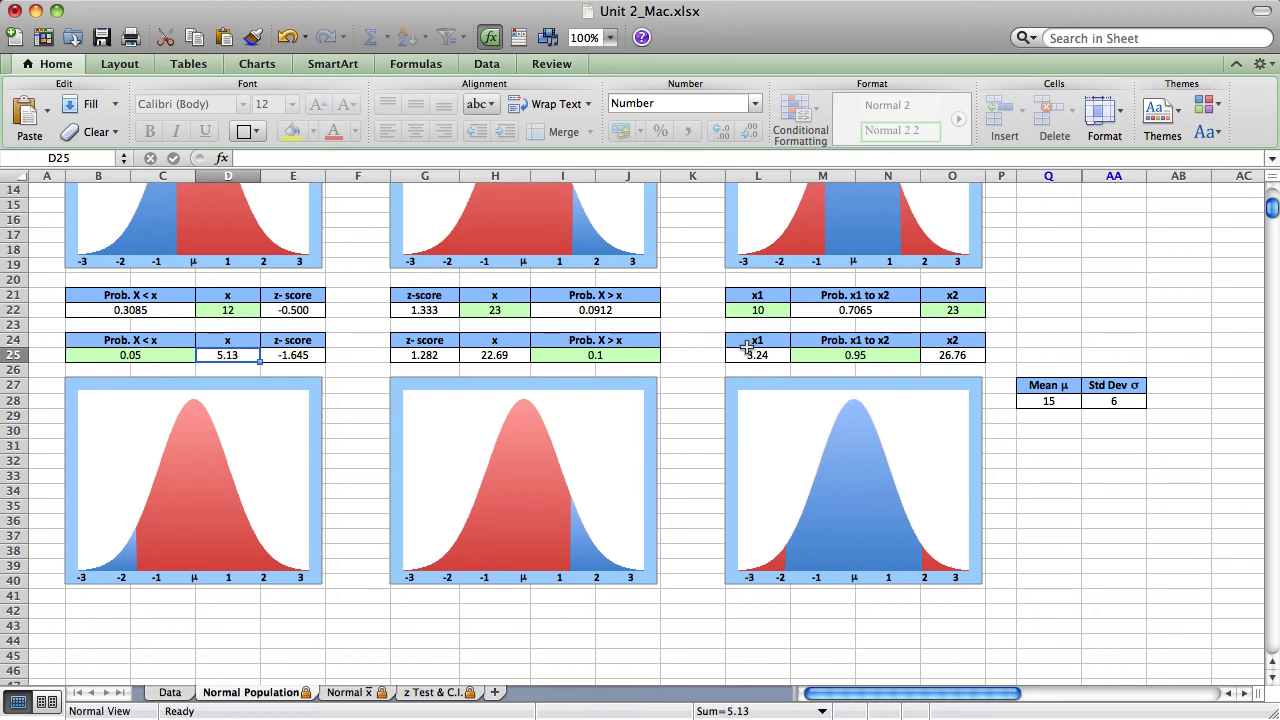
Set the Prob. x1 to x2 input in row 25 to .95 and check the x1 and x2 values beside it
click(843, 350)
scroll(843, 347, up, 4)
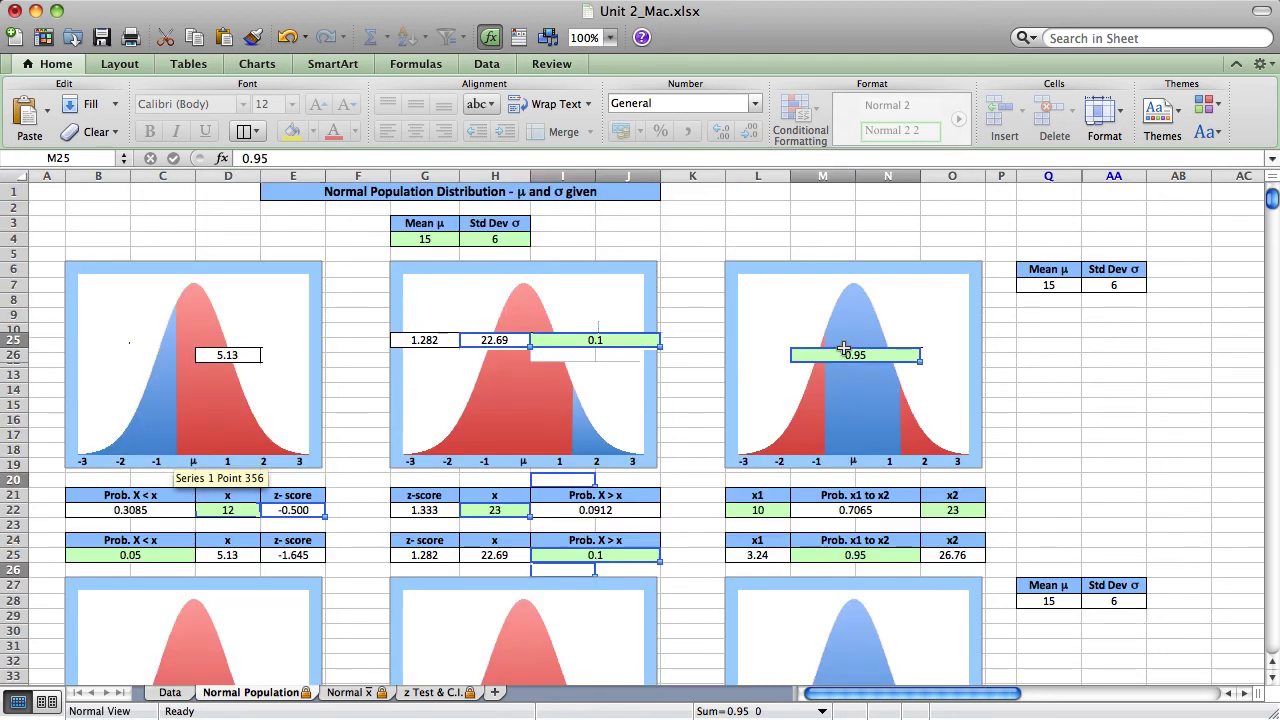
text(.95)
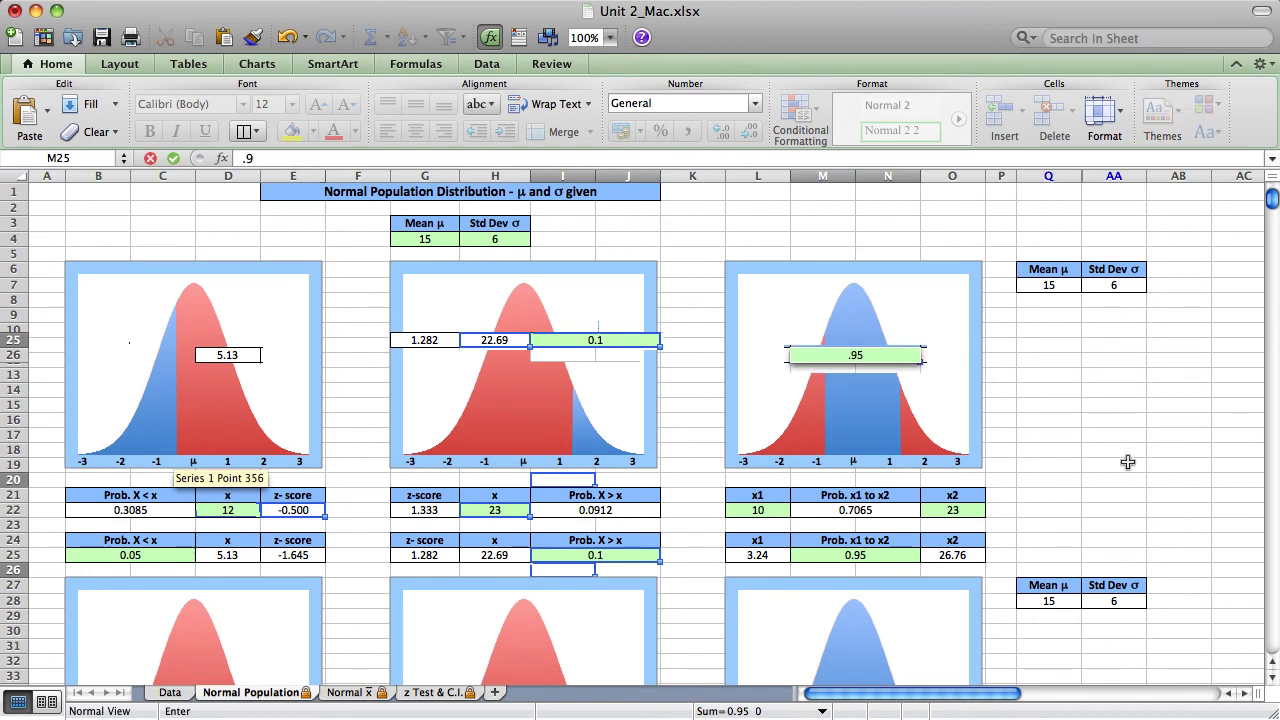
key(Return)
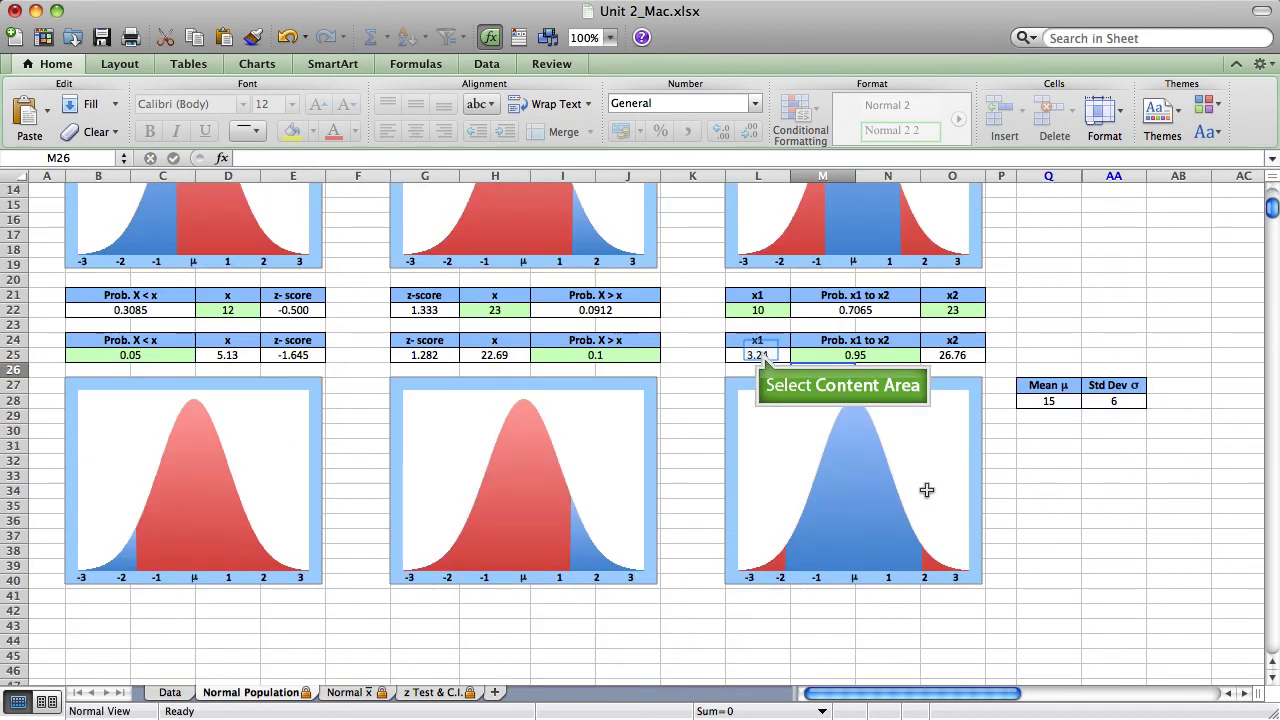
click(760, 352)
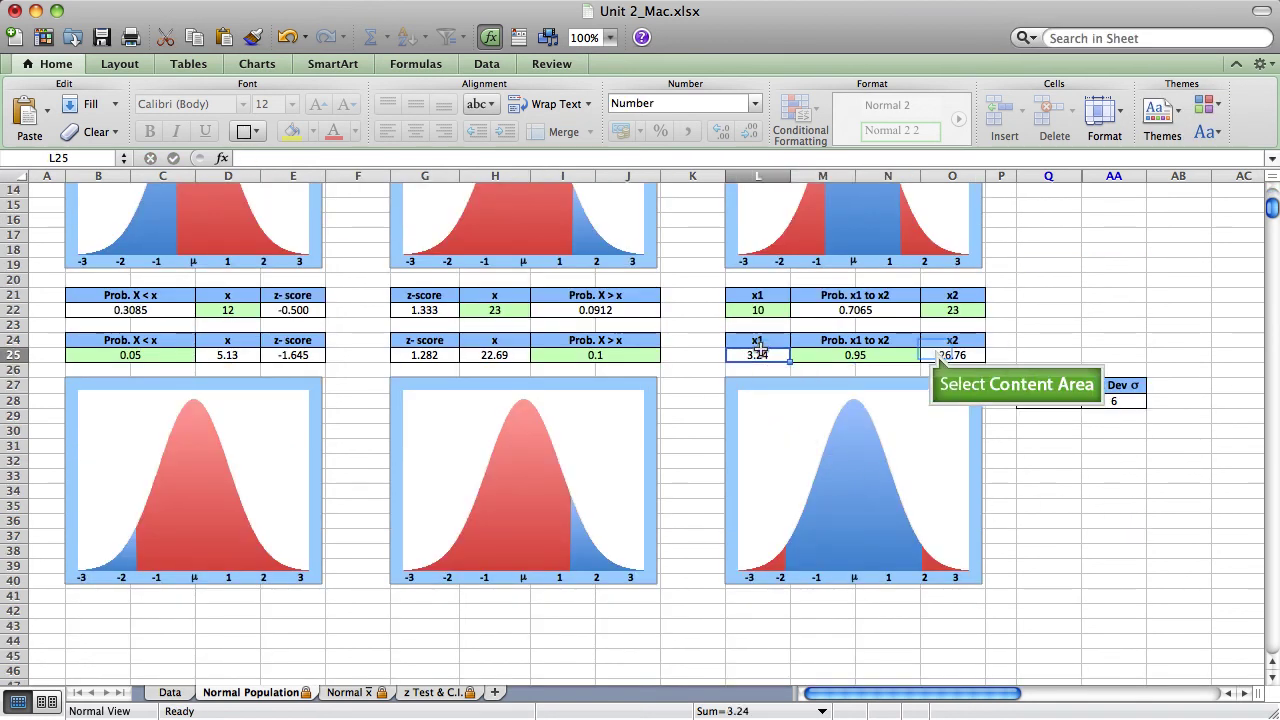
click(934, 353)
scroll(934, 347, up, 4)
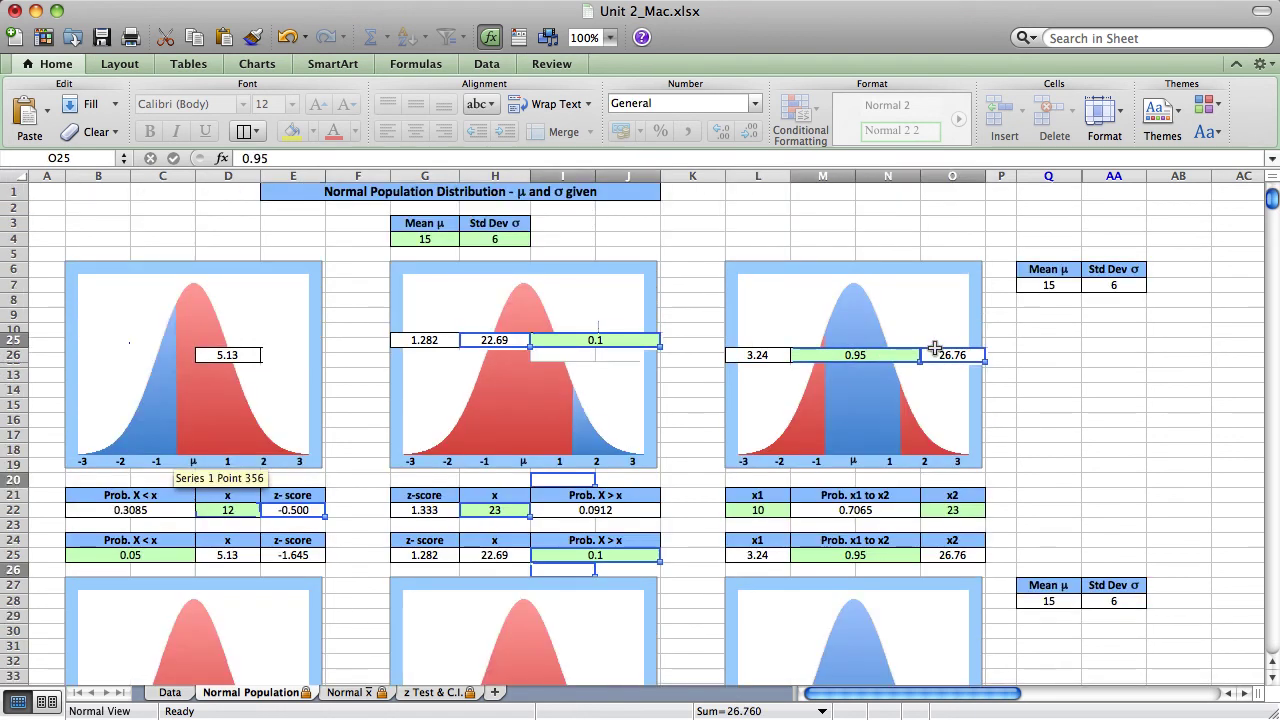
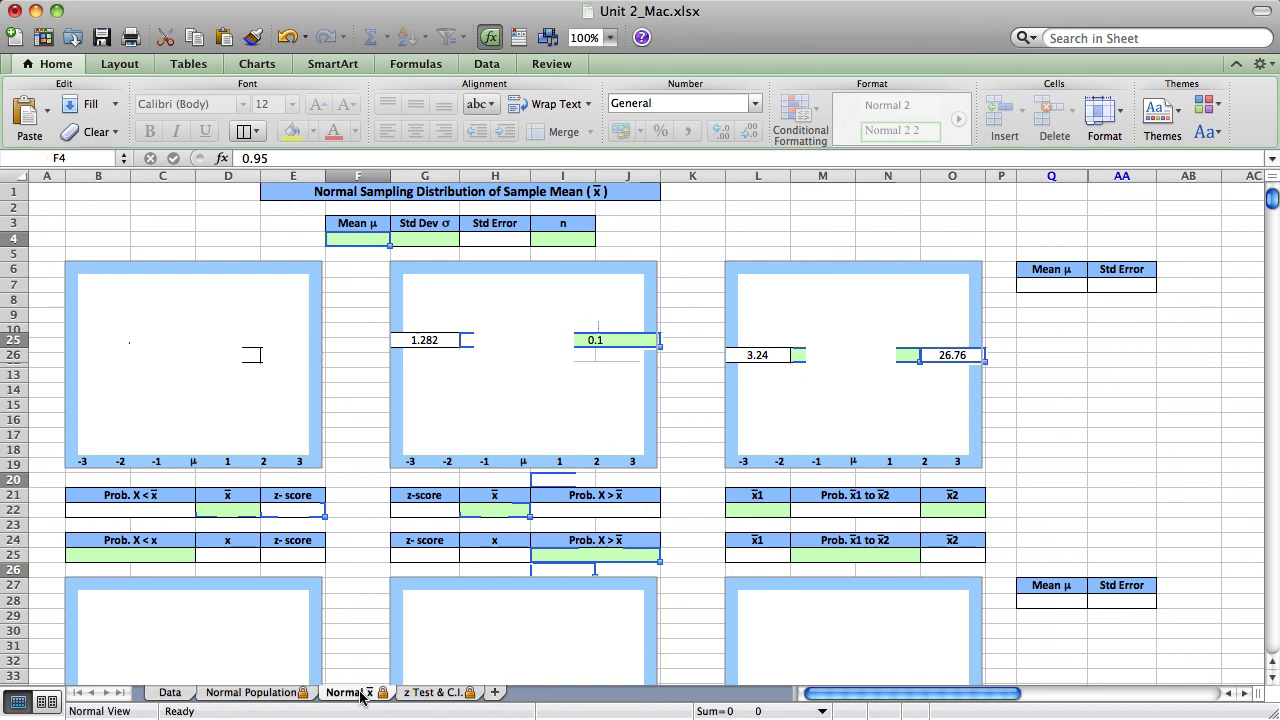
Enter a mean of 15, a standard deviation of 6 and a sample size n of 10 in the Normal x̄ sheet
text(15)
key(Tab)
text(6)
key(Tab)
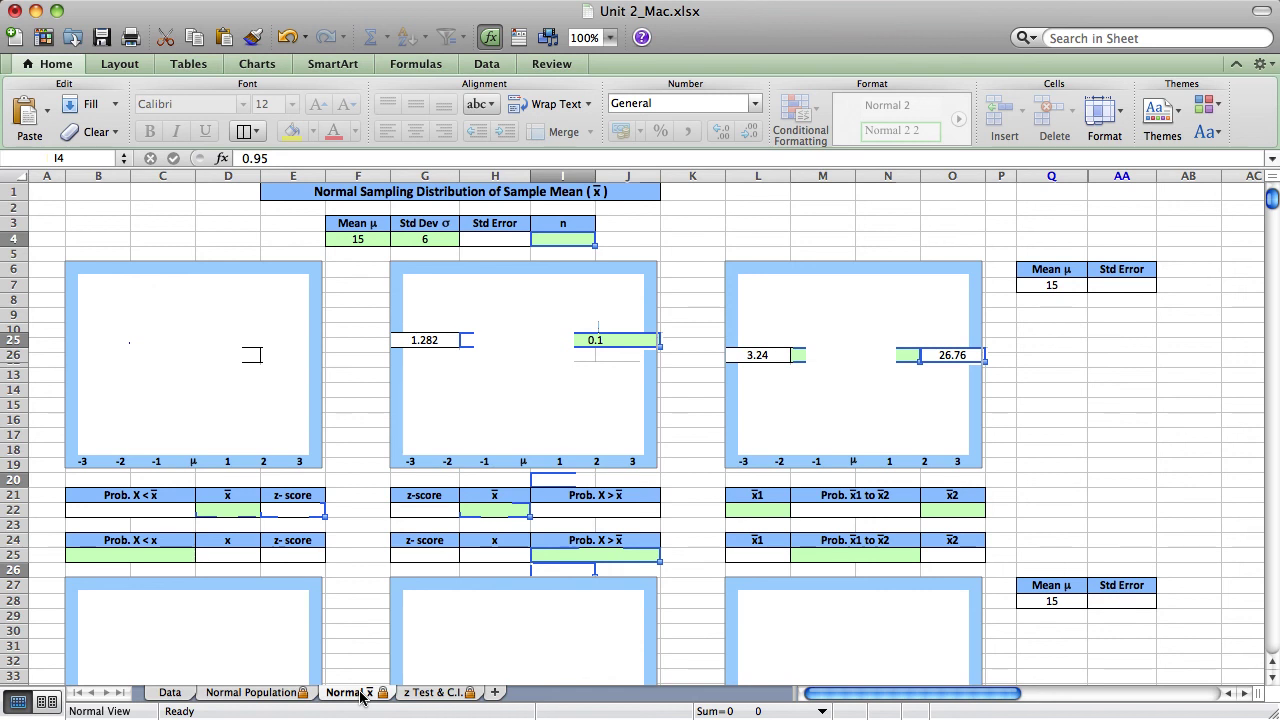
text(10)
key(Return)
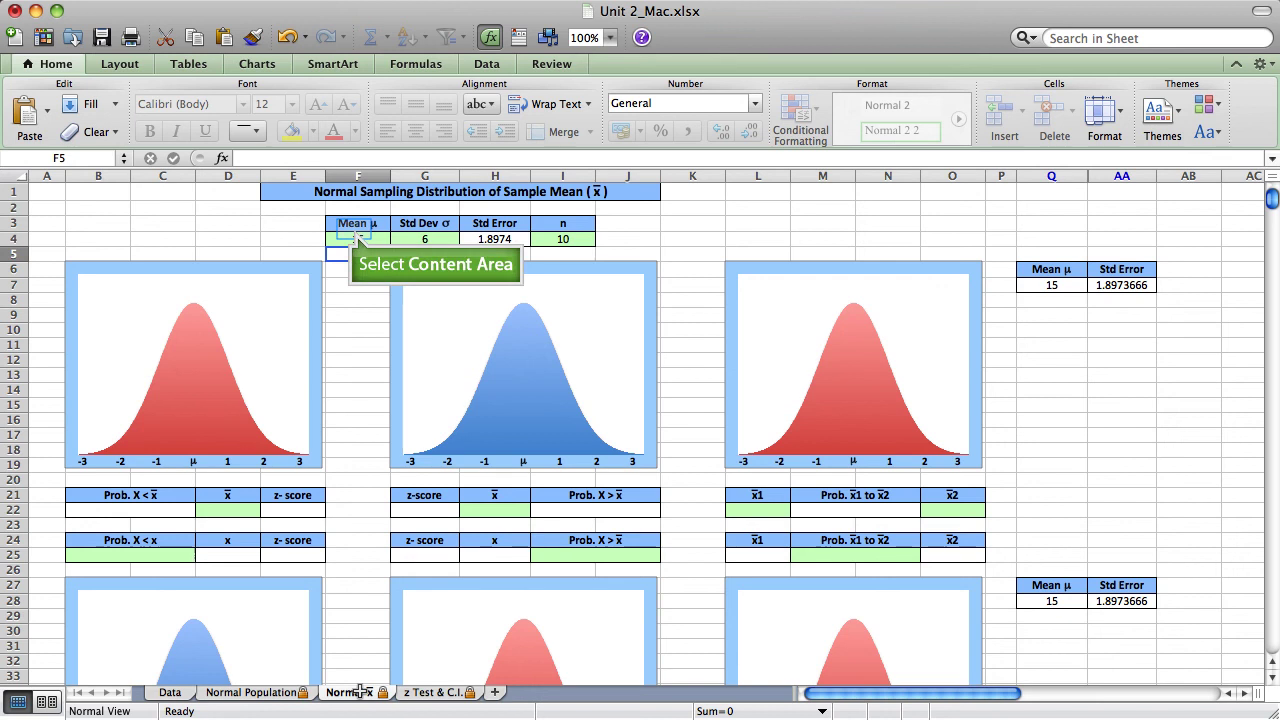
Examine the Std Error formula in row 4 of the Normal x̄ sheet against the mean, standard deviation and n
click(354, 235)
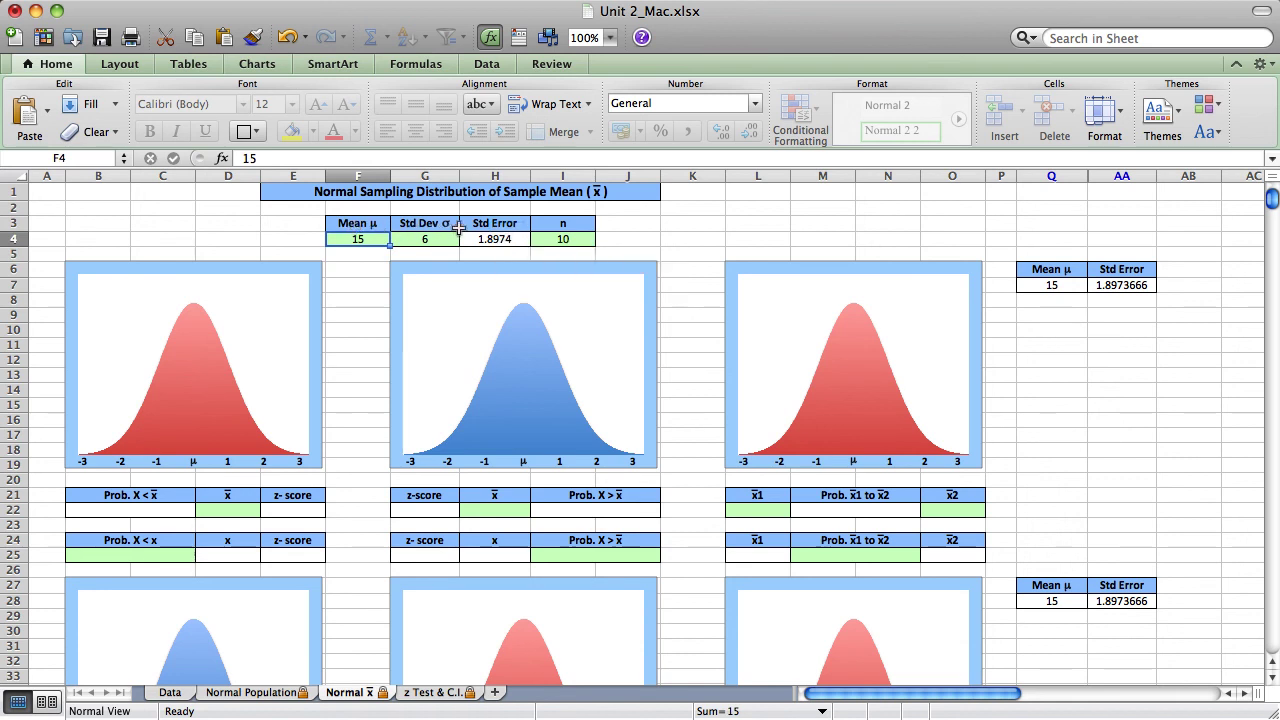
click(507, 232)
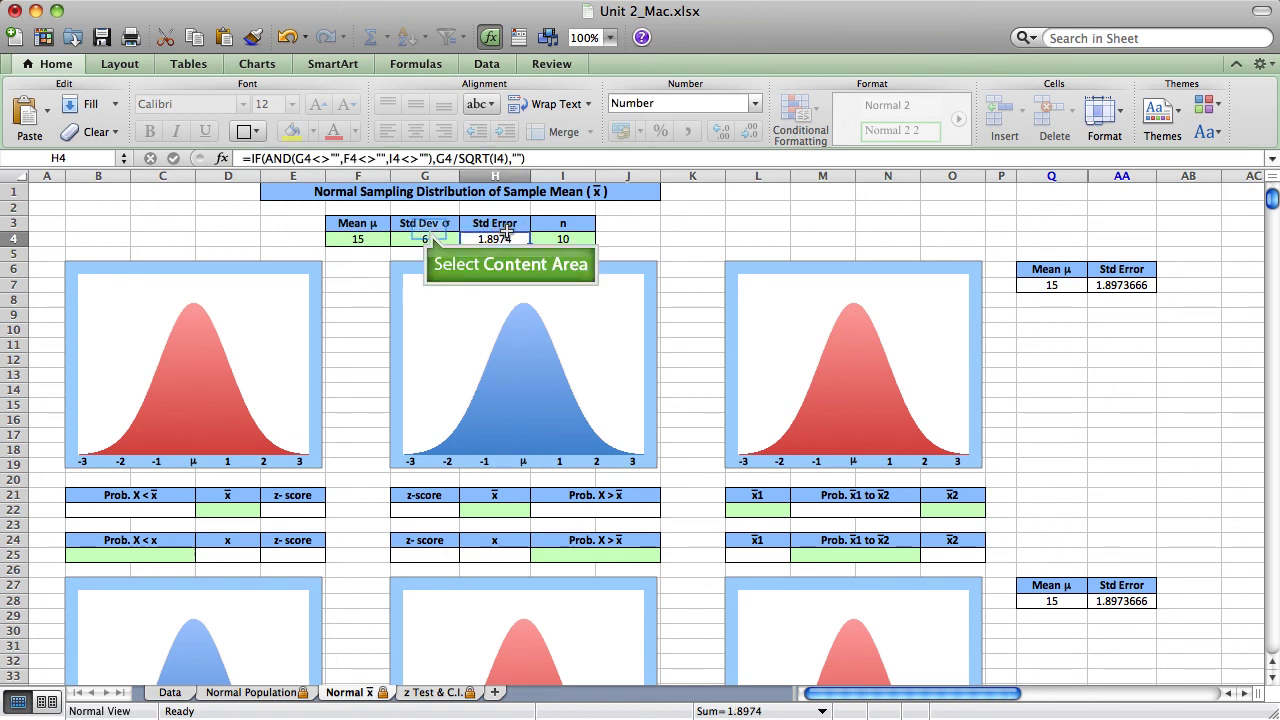
click(428, 230)
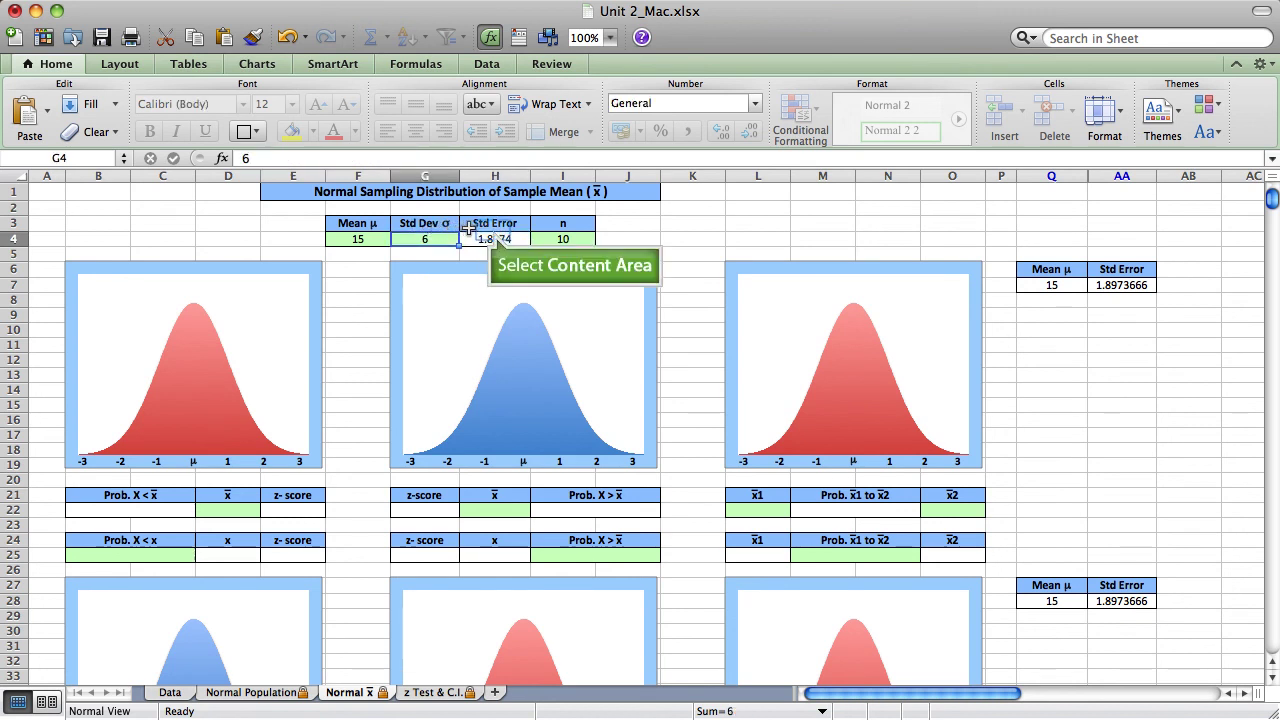
click(493, 232)
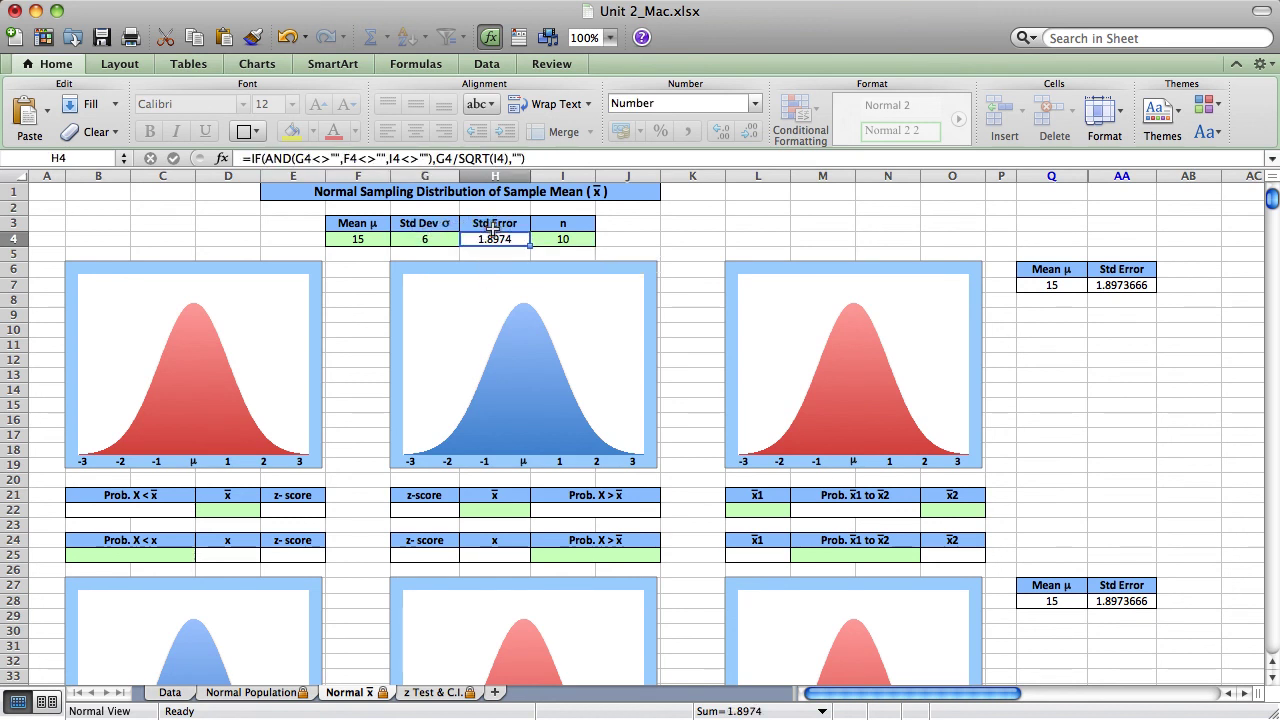
click(437, 232)
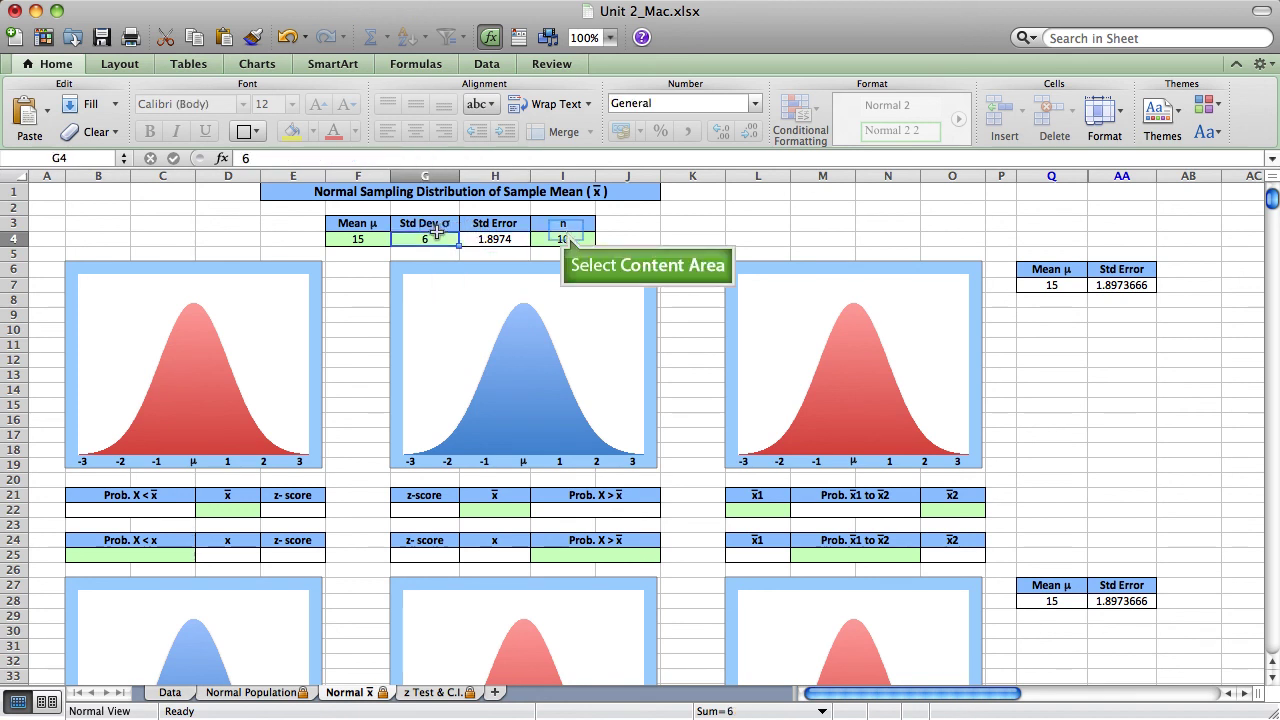
click(565, 232)
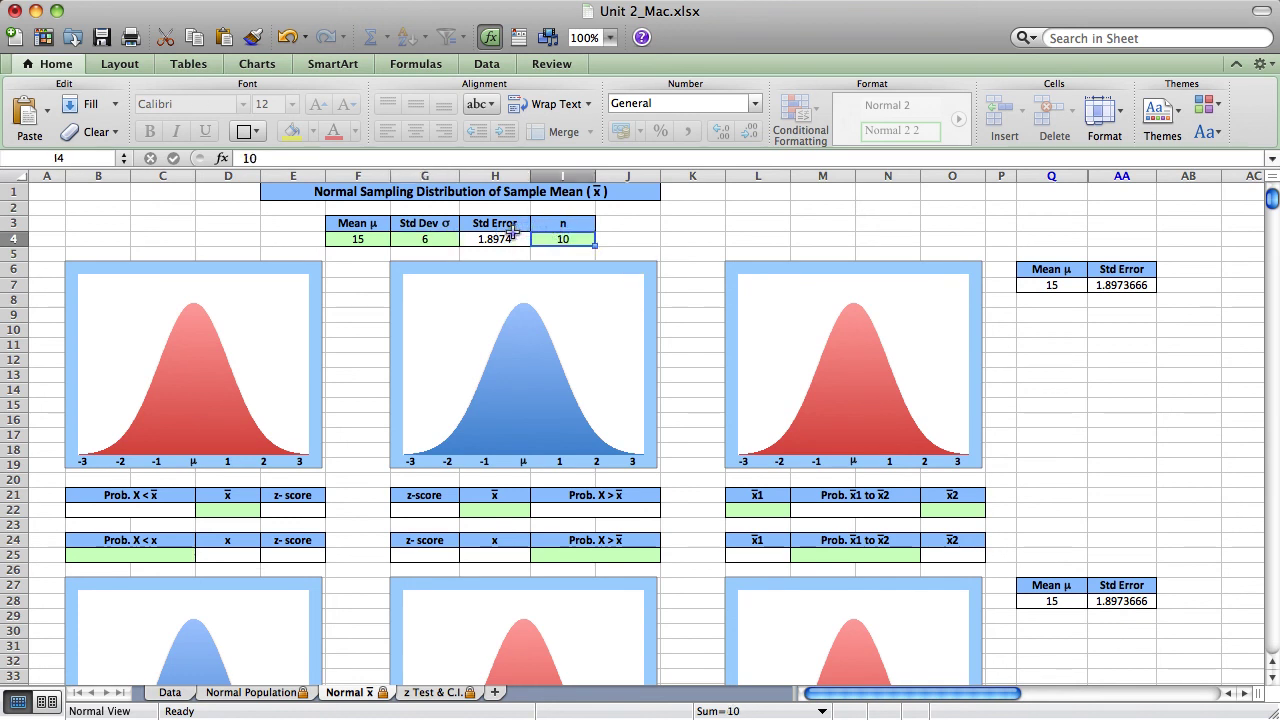
click(513, 237)
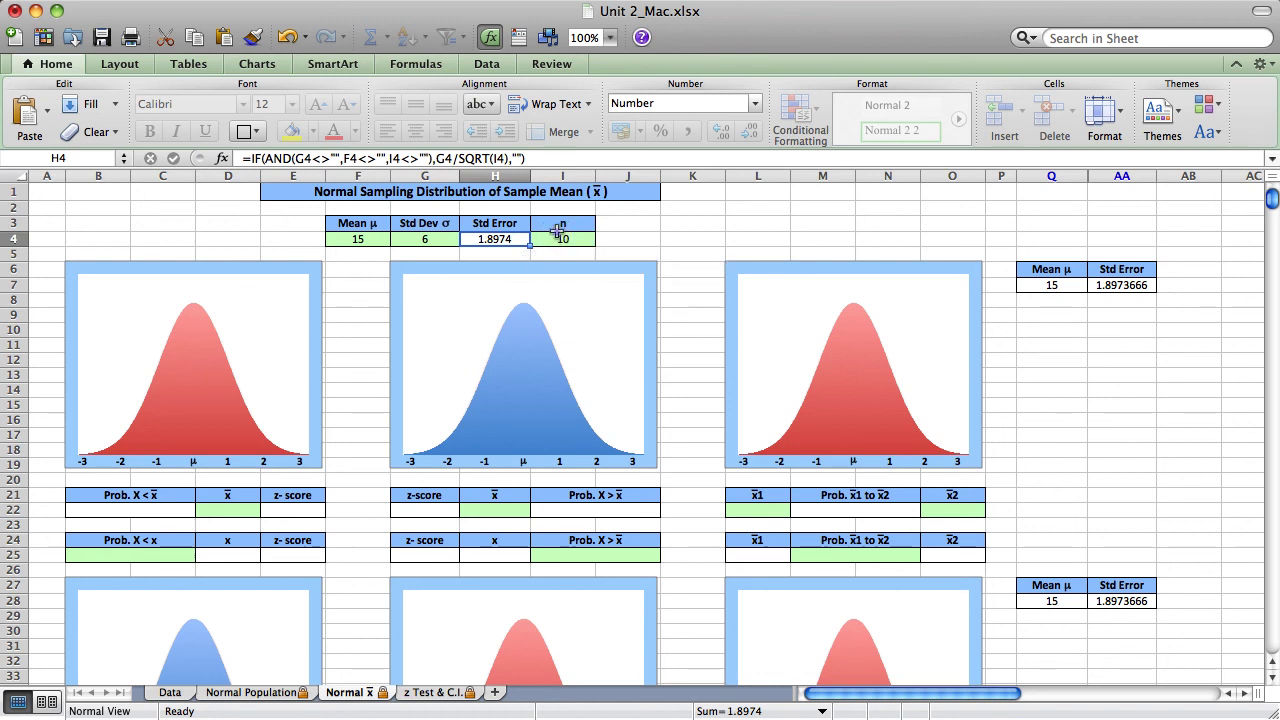
click(557, 232)
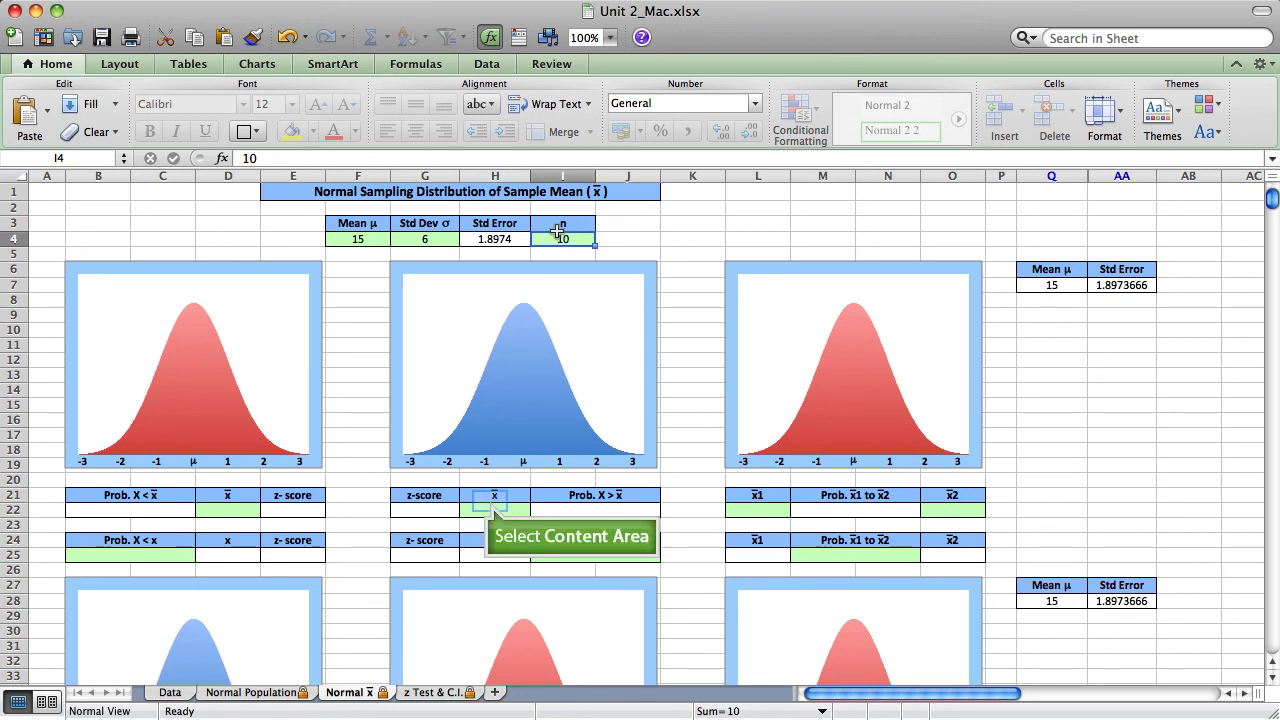
Enter 17 as x̄ in row 22 of the upper-tail table and check Prob. X > x̄ against the sample size n
click(490, 500)
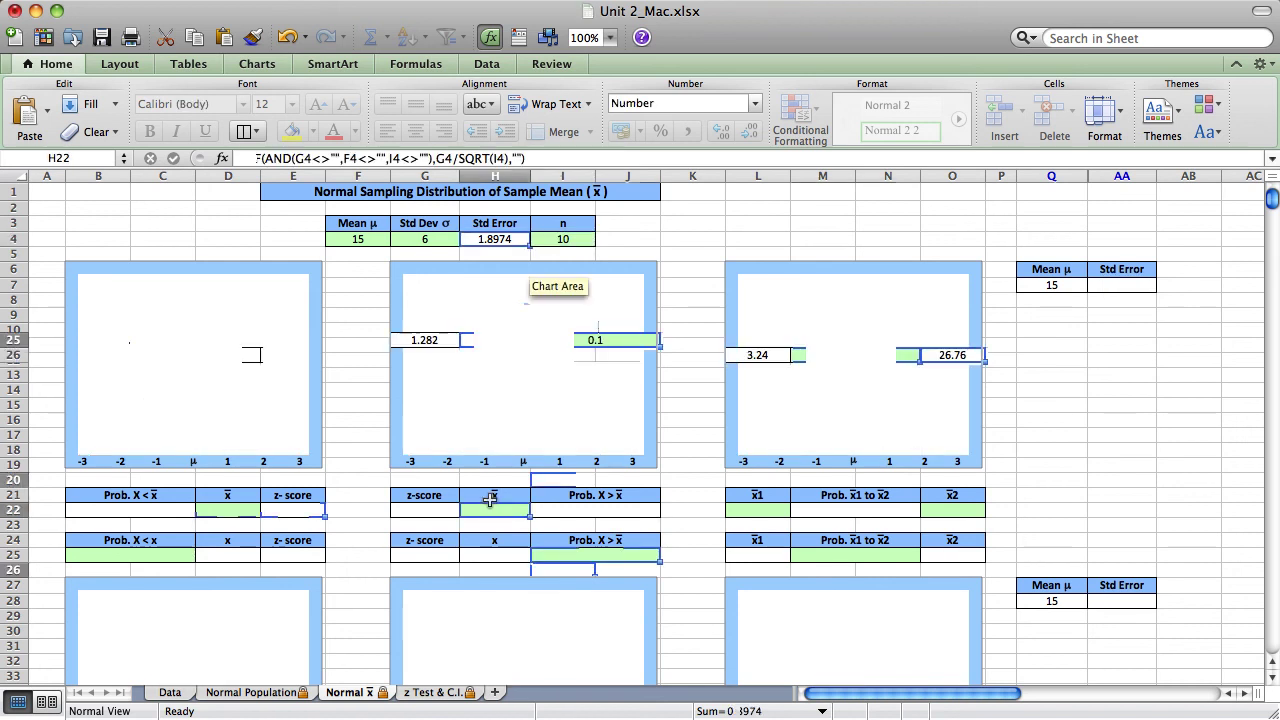
text(17)
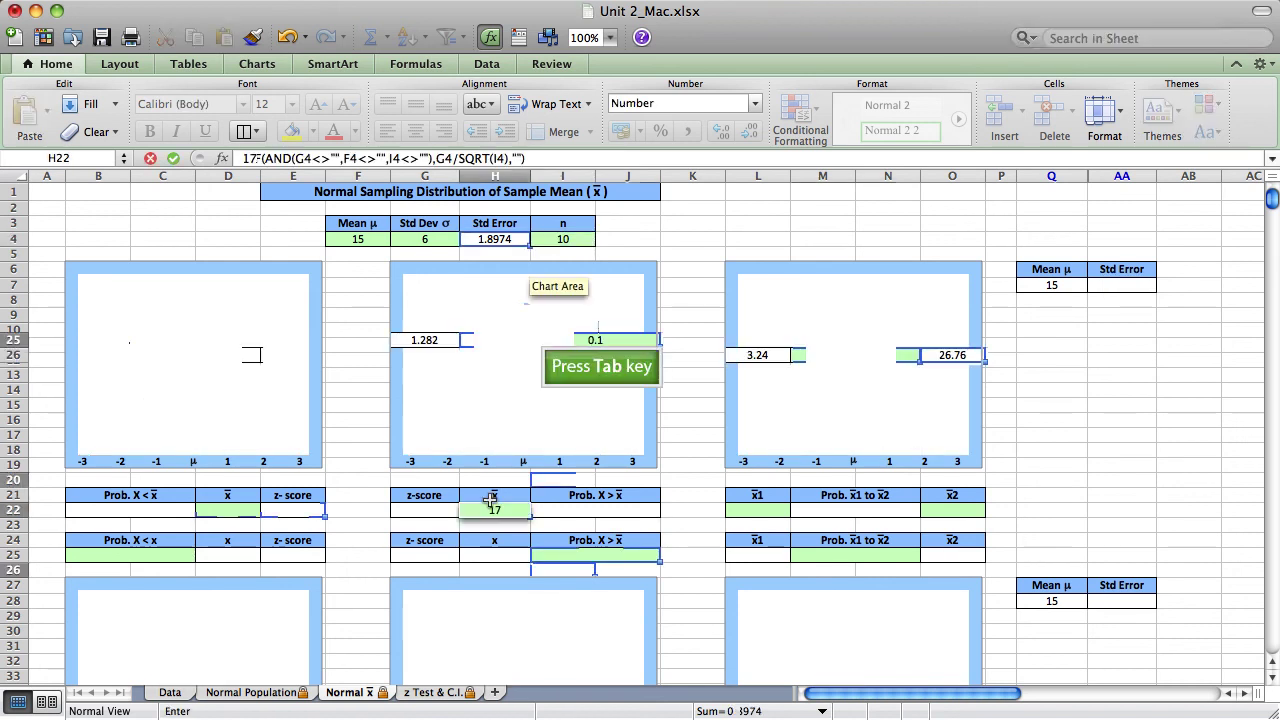
key(Tab)
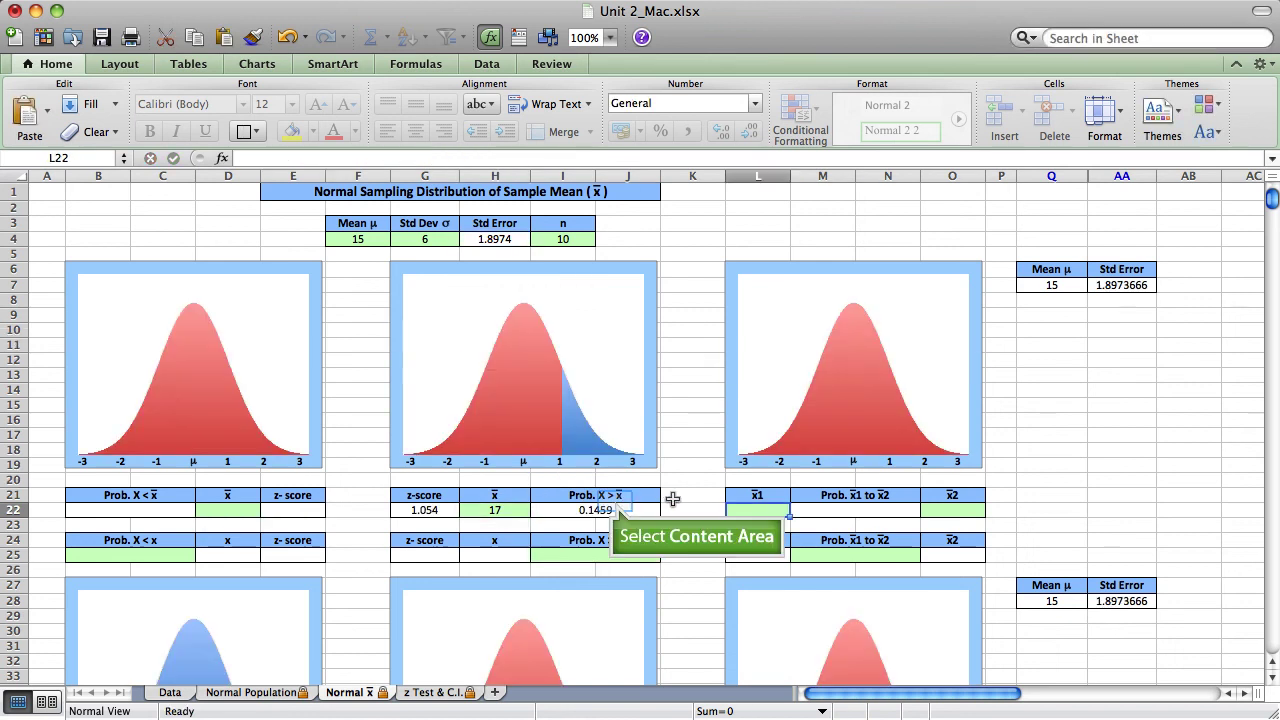
click(614, 503)
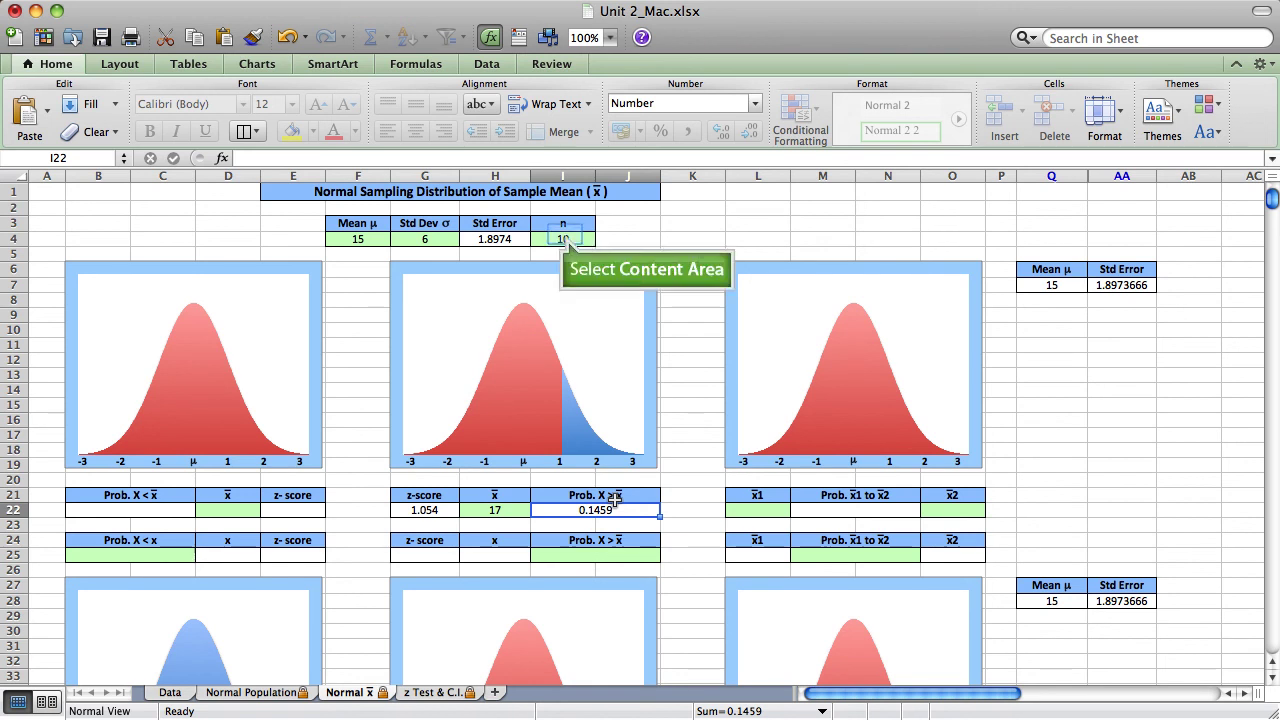
click(564, 233)
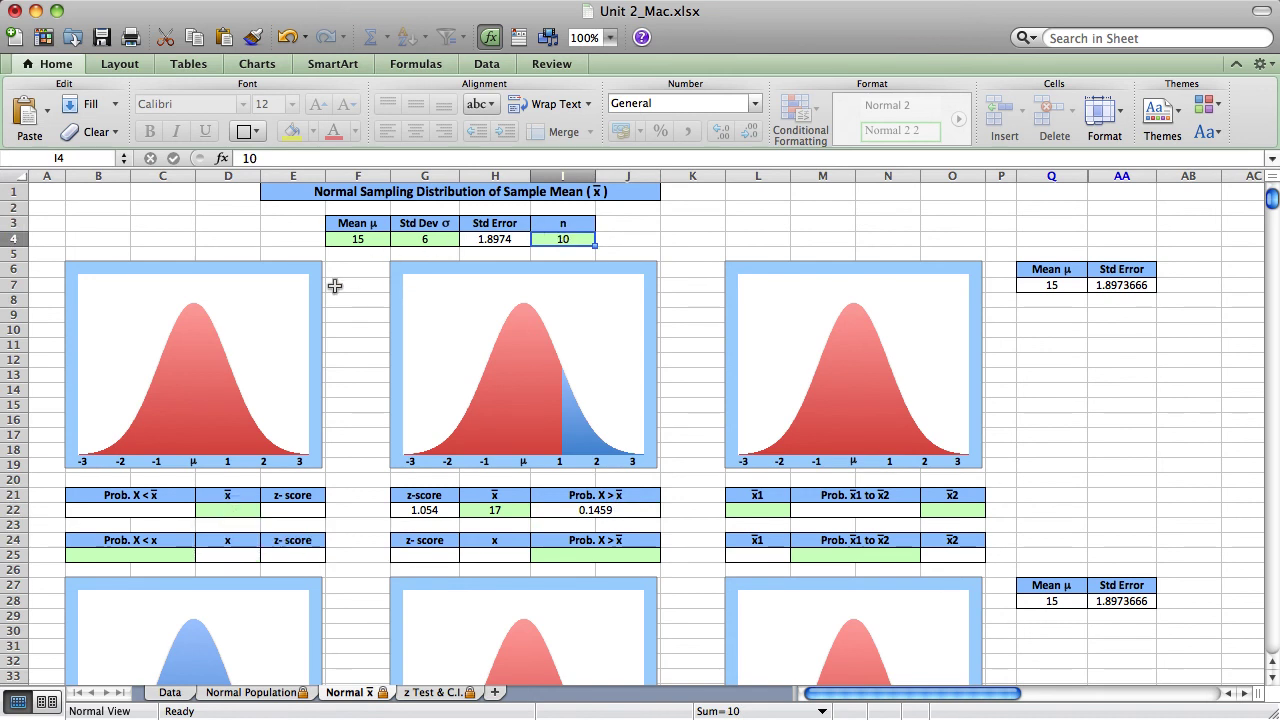
Enter 13.5 as x̄ in row 22 of the lower-tail table and check its z-score and Prob. X < x̄
double_click(231, 506)
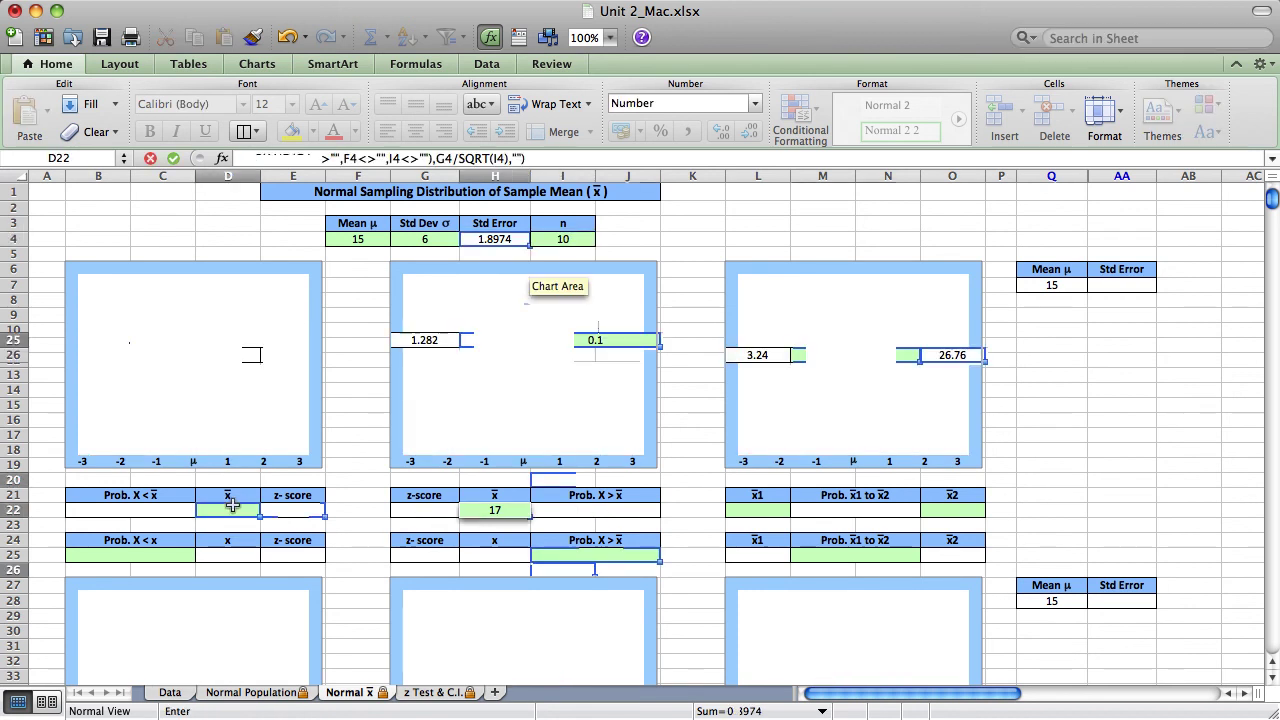
text(13.5)
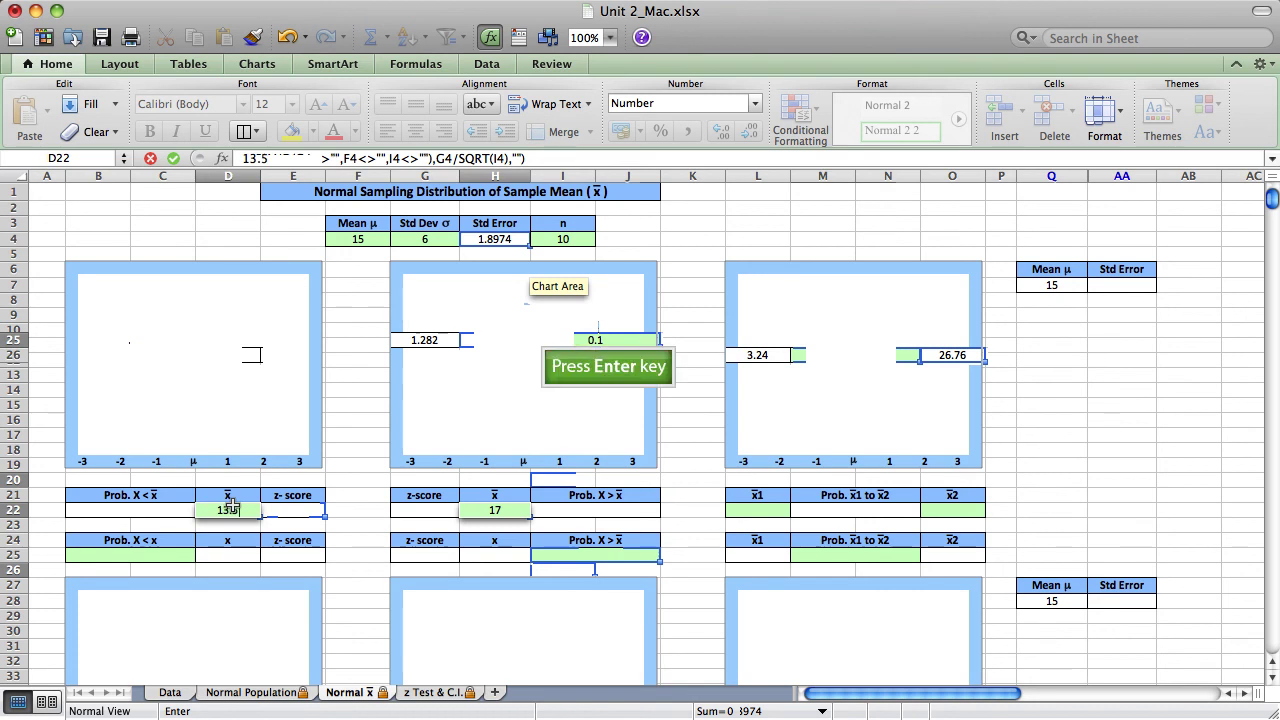
key(Return)
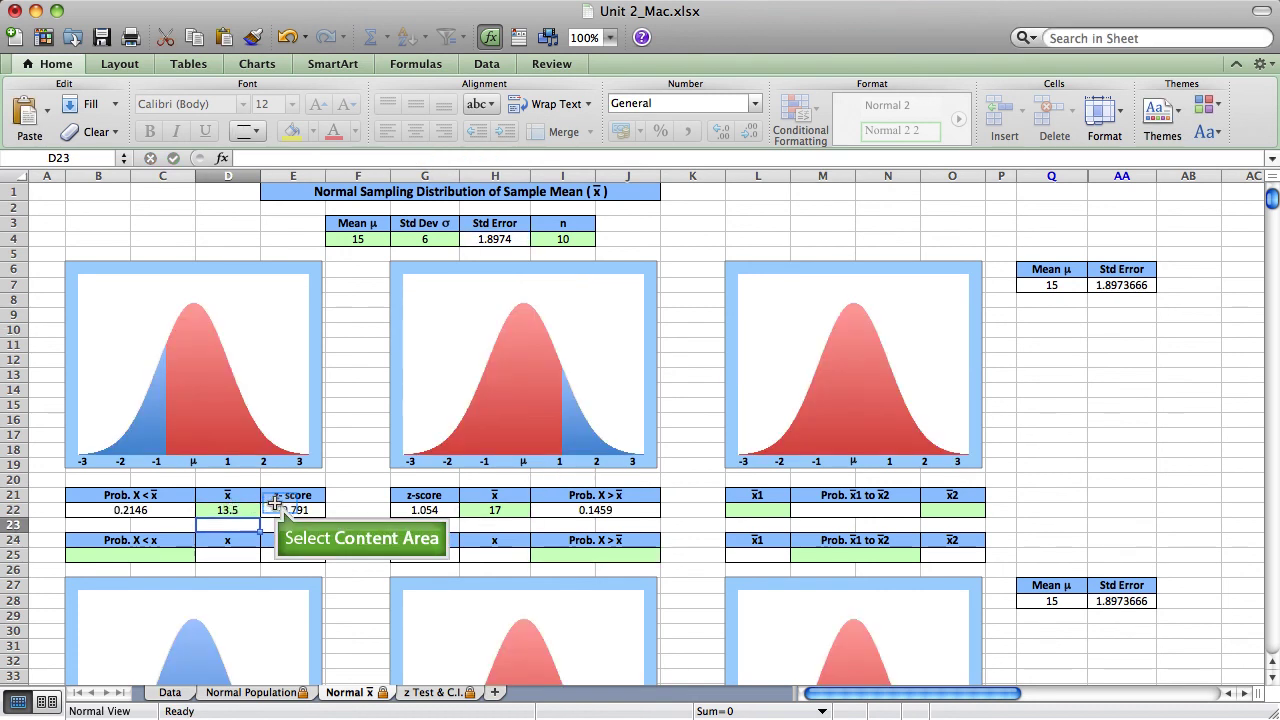
click(281, 505)
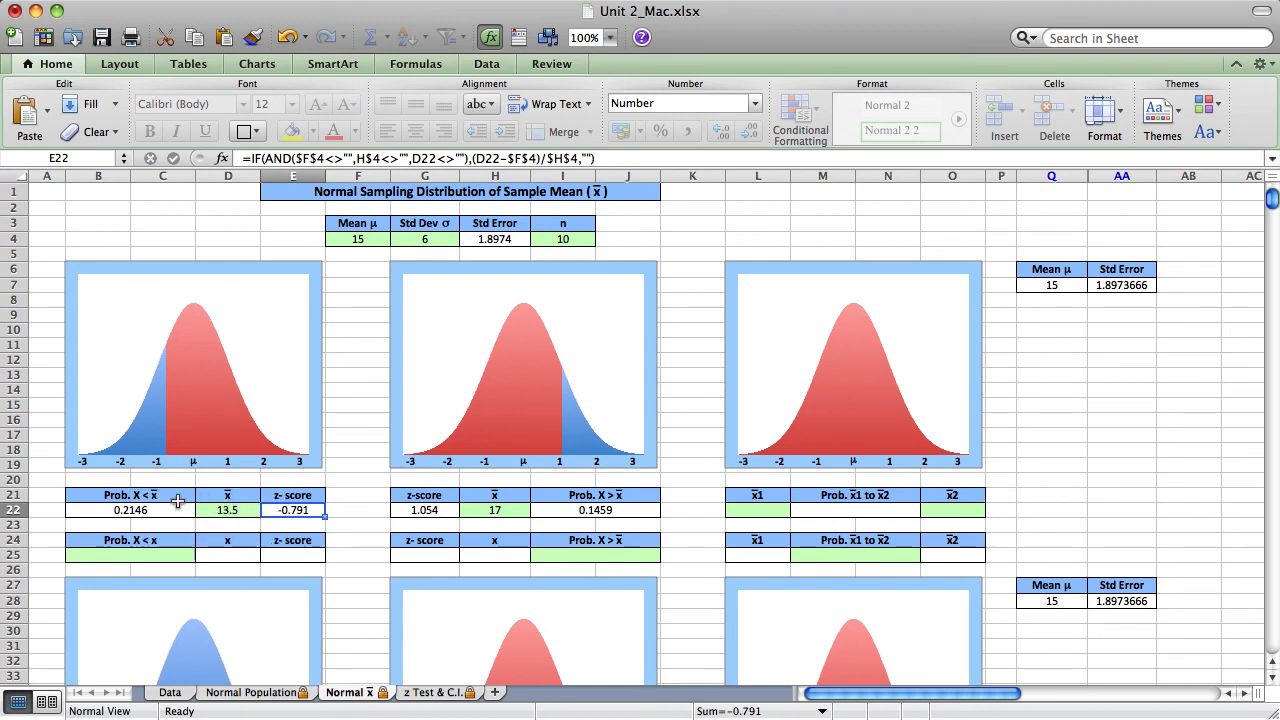
click(147, 499)
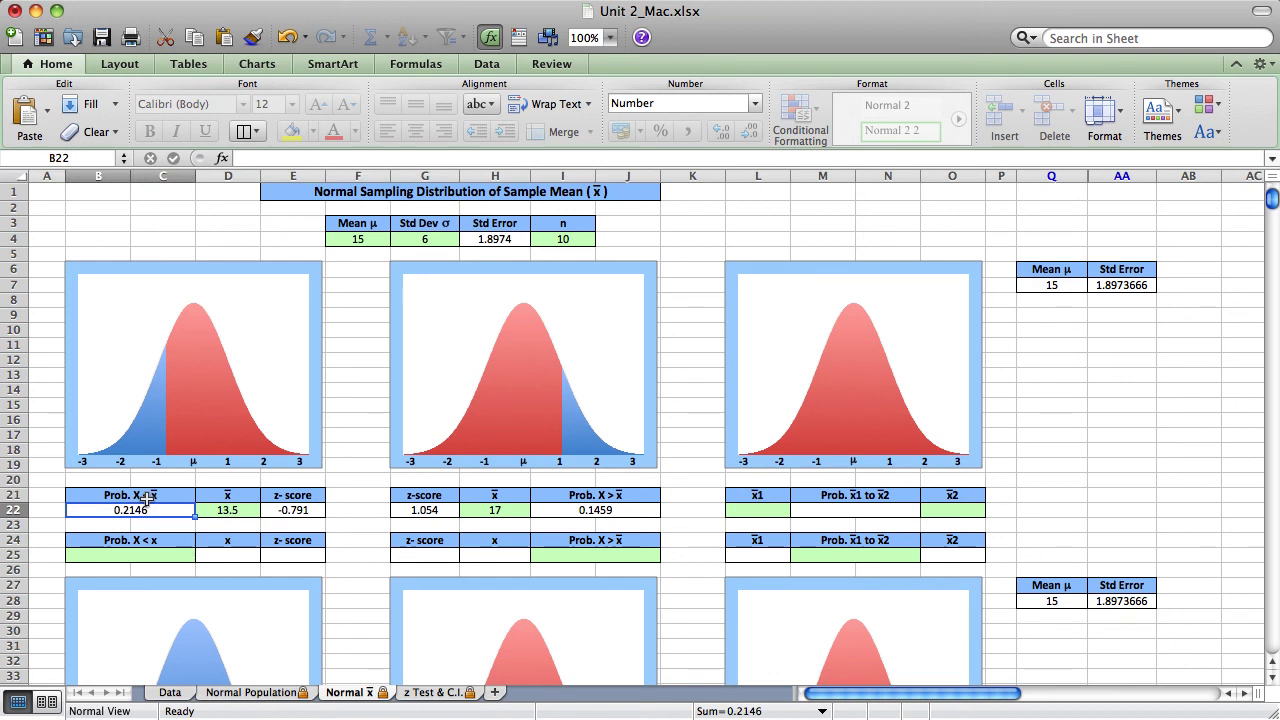
click(550, 230)
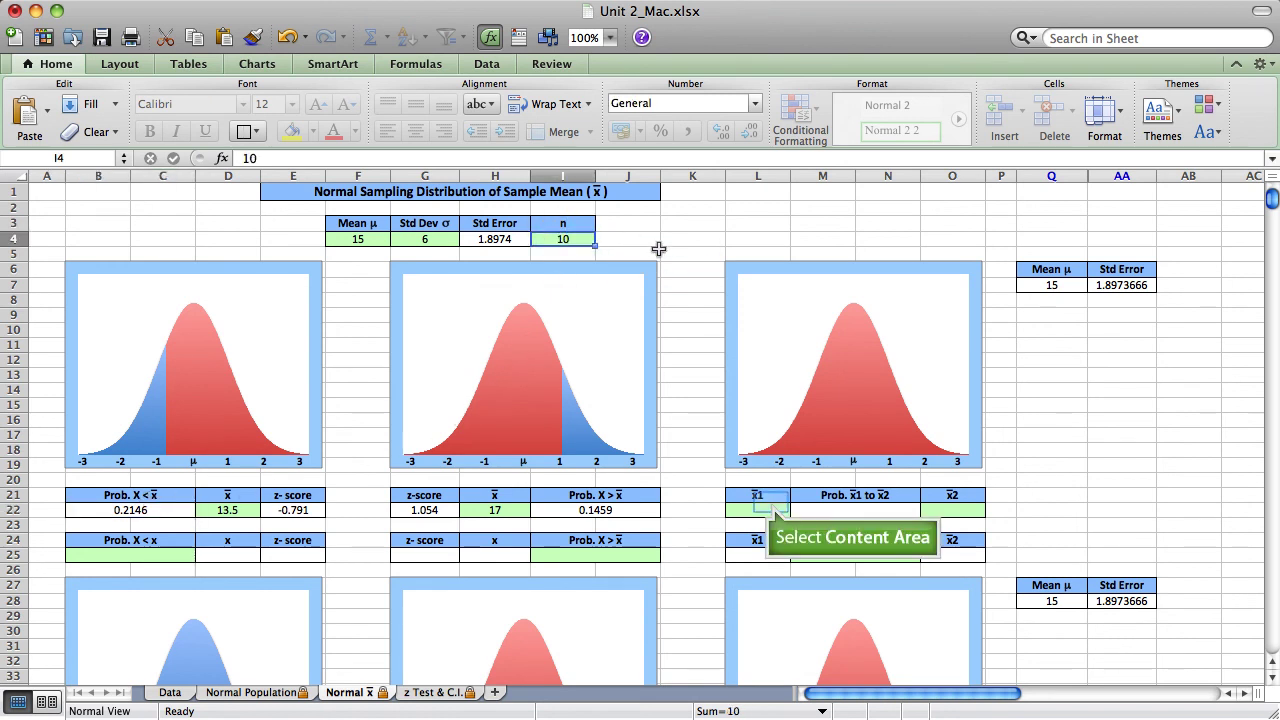
Enter x̄1 as 13 and x̄2 as 18 in row 22 and check the probability between them
double_click(770, 502)
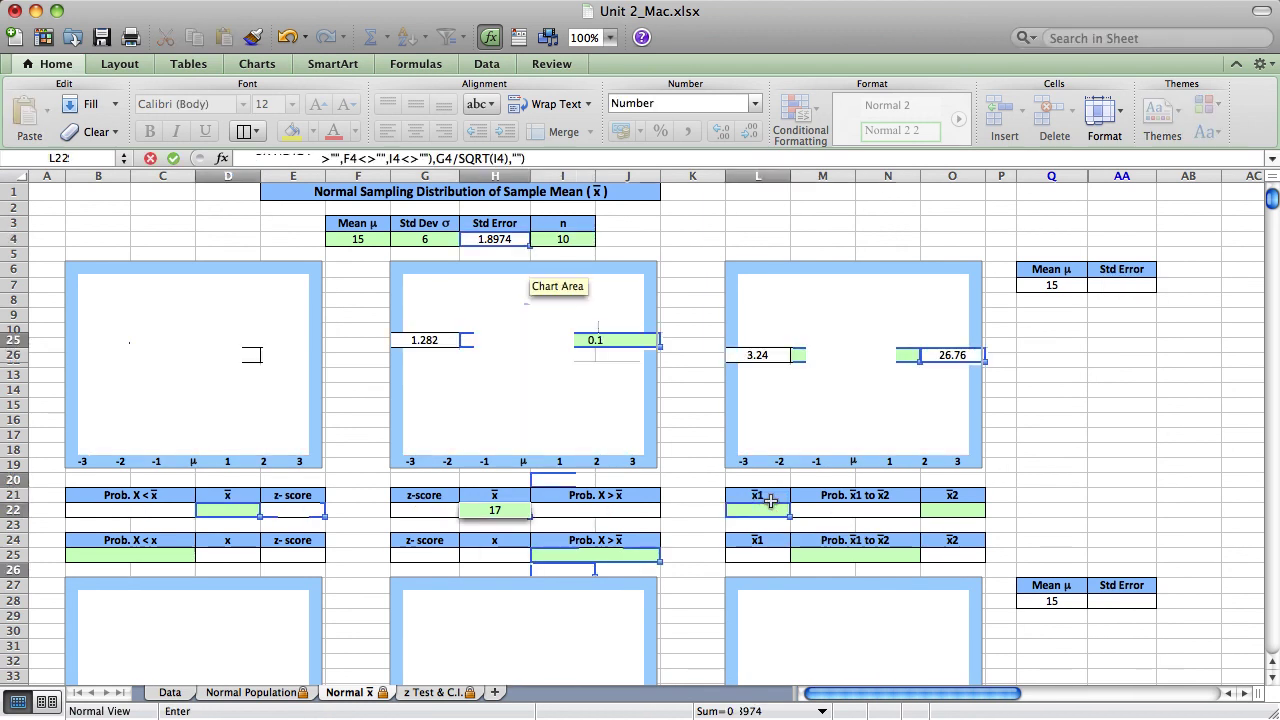
text(13)
key(Tab)
text(18)
key(Return)
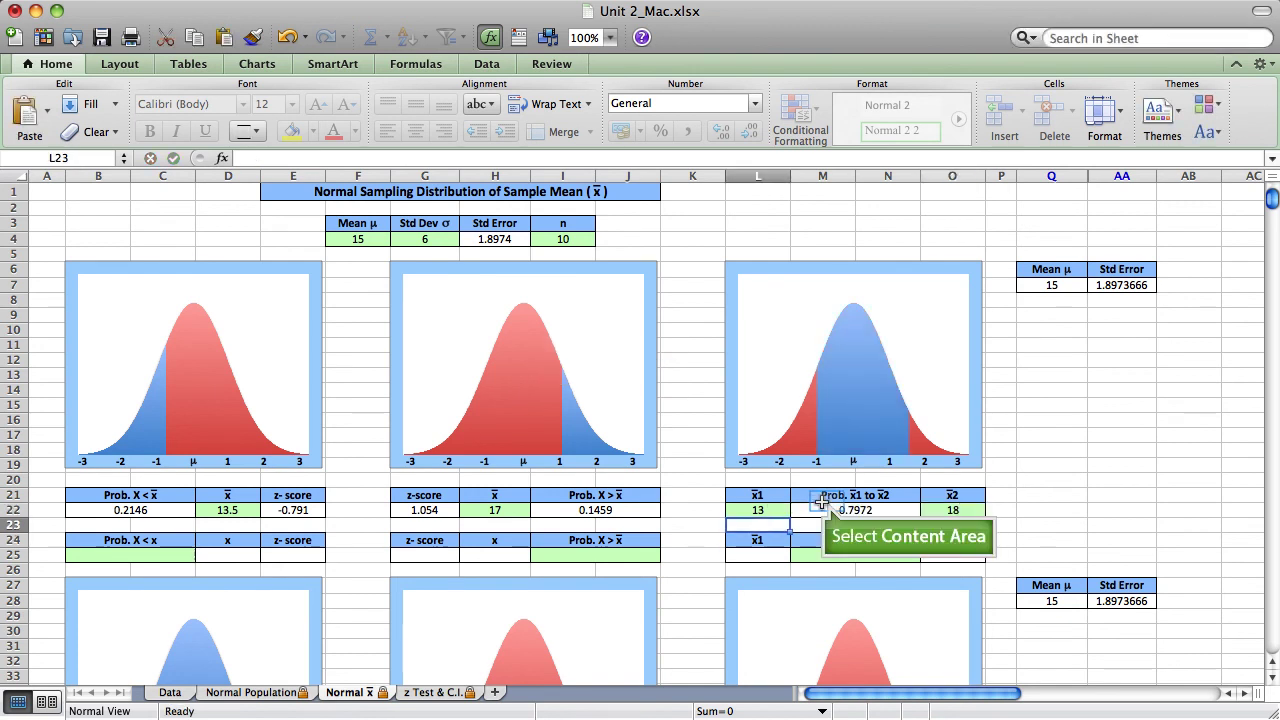
double_click(826, 502)
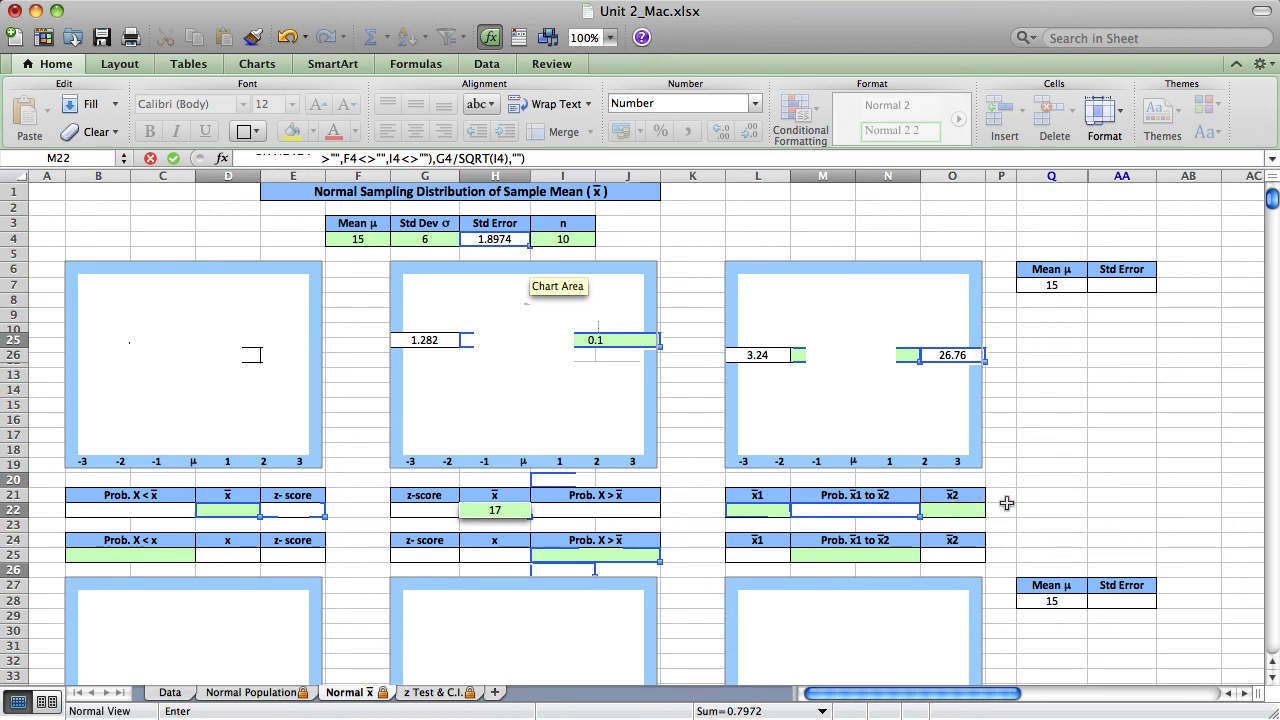
key(Escape)
Set the Prob. x̄1 to x̄2 input in row 25 to .95 and check the x̄1 value beside it
scroll(1008, 504, down, 3)
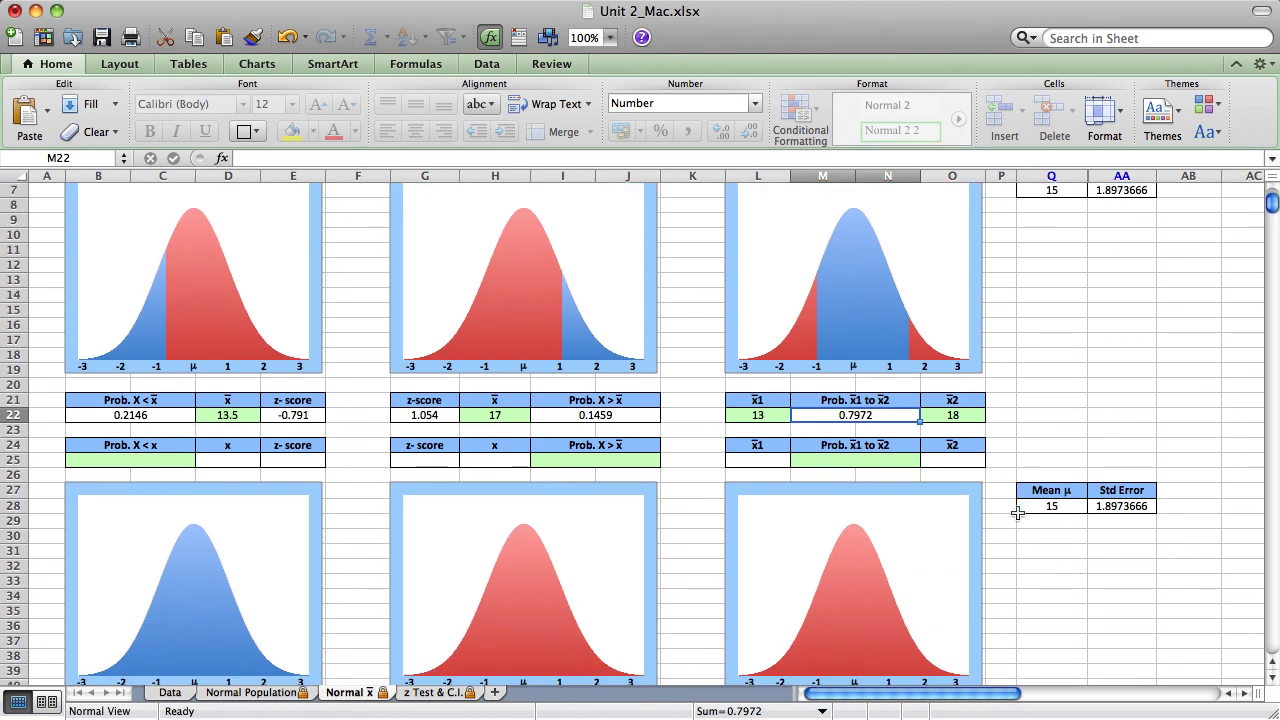
scroll(1017, 513, down, 2)
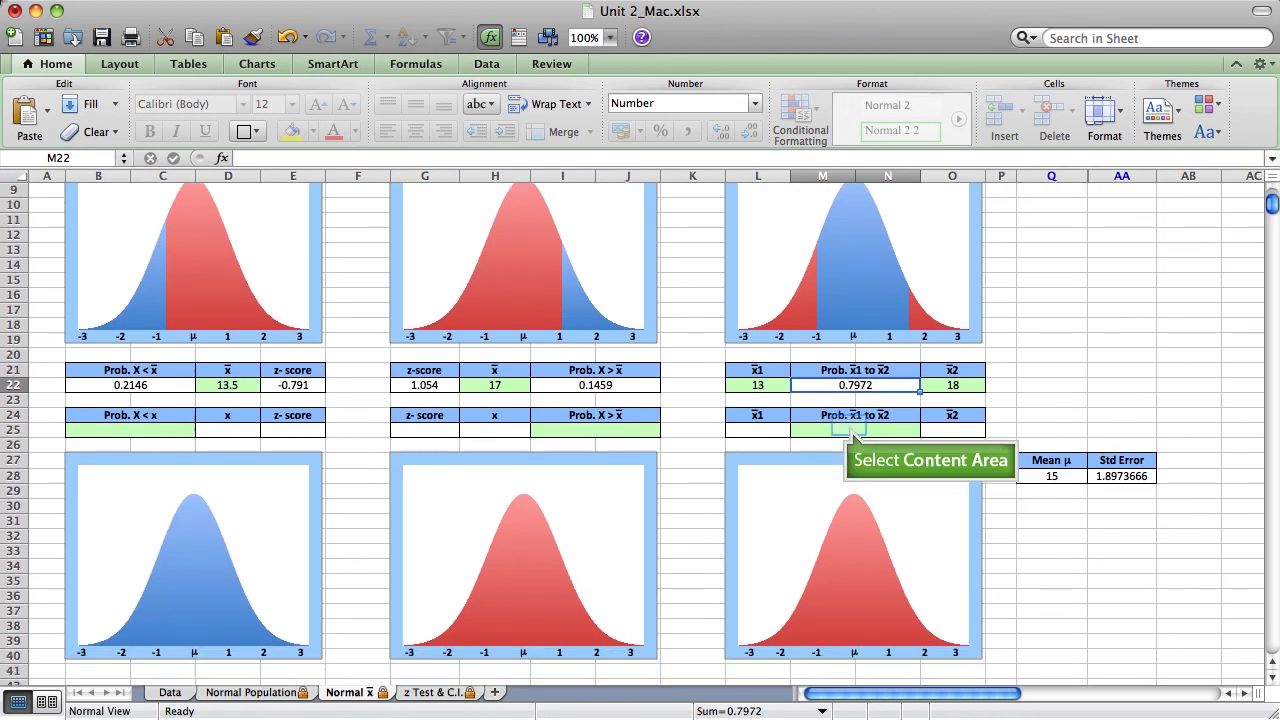
double_click(848, 430)
text(.95)
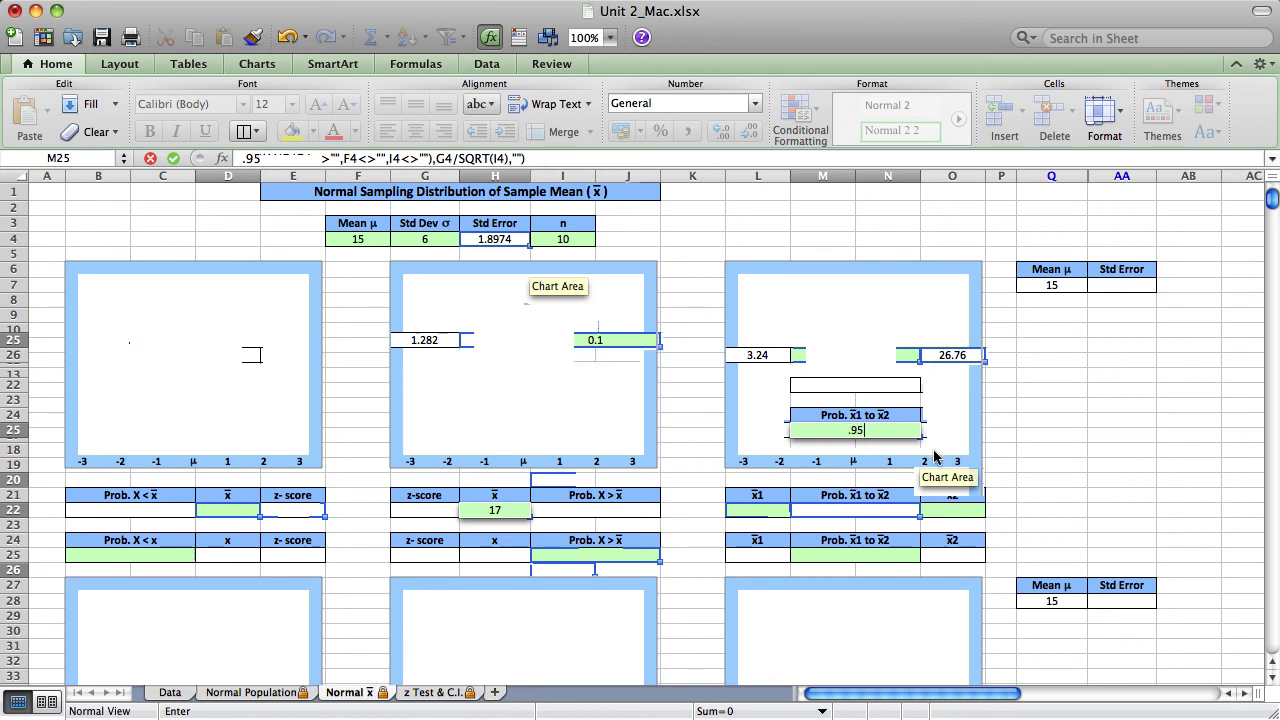
key(Return)
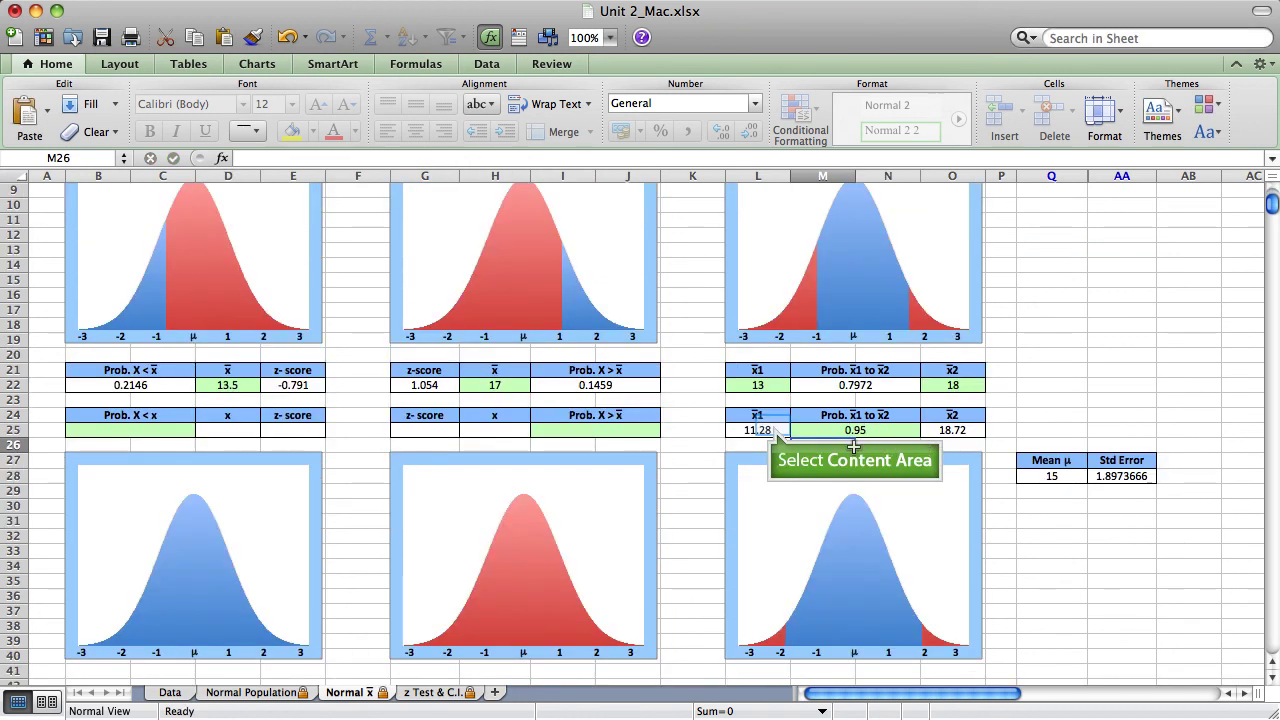
click(772, 424)
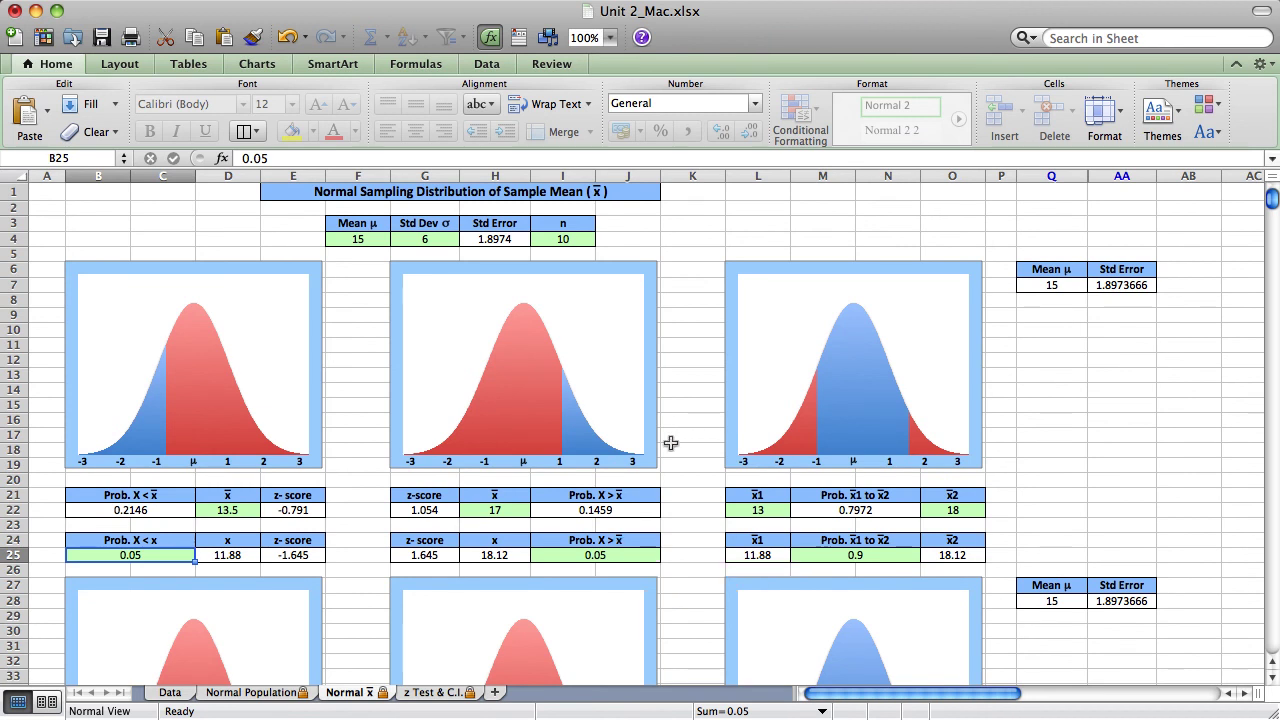
Set the Prob. X > x̄ input in row 25 to .05 and check the x value beside it
click(631, 547)
text(.95)
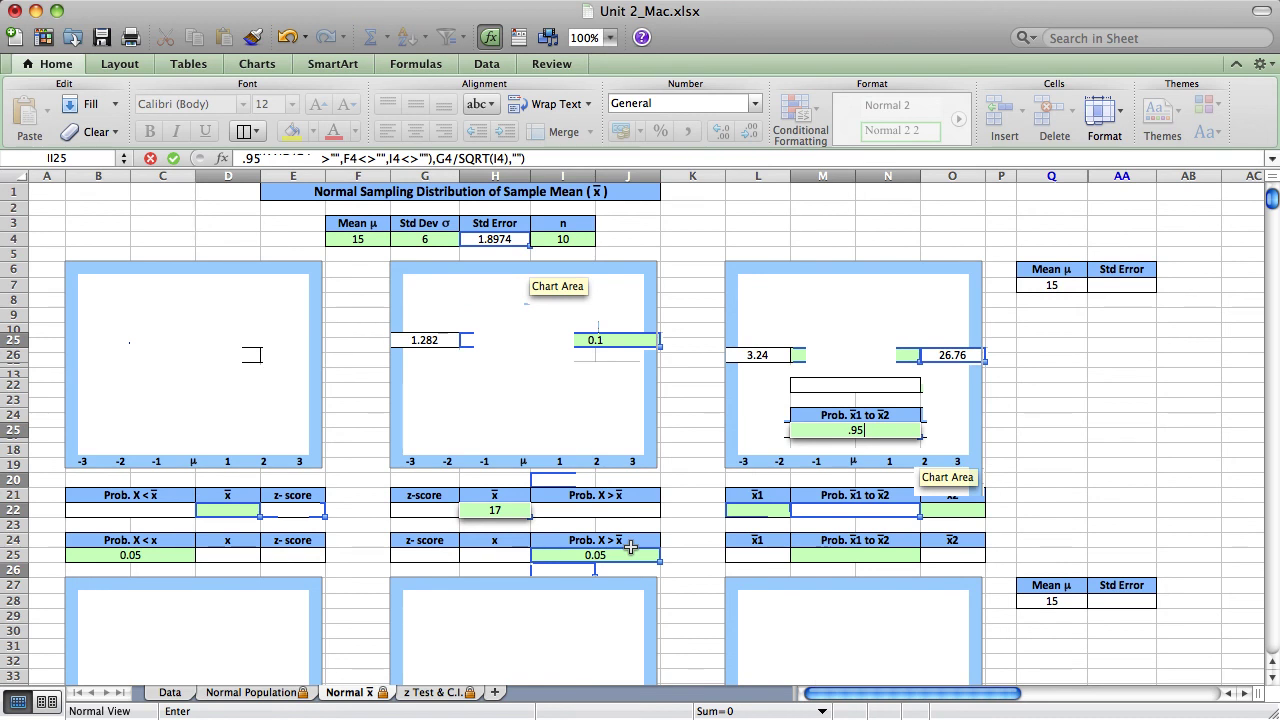
key(BackSpace)
key(BackSpace)
text(05)
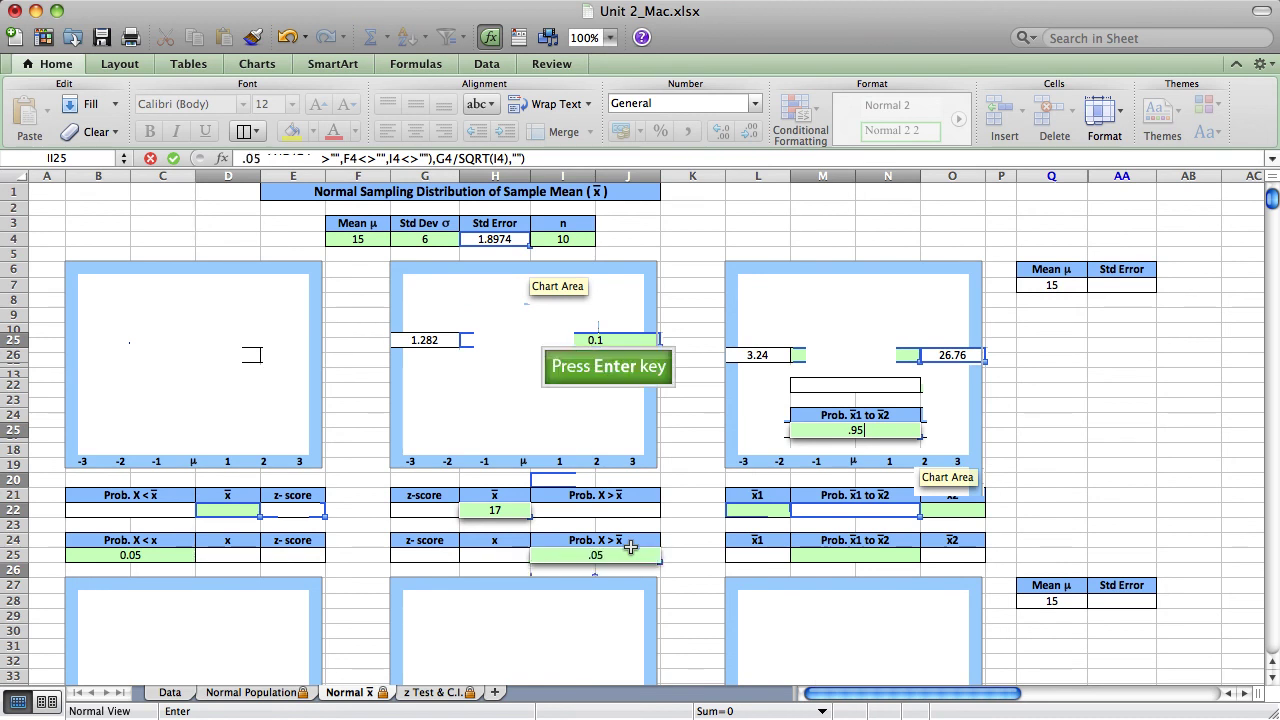
key(Return)
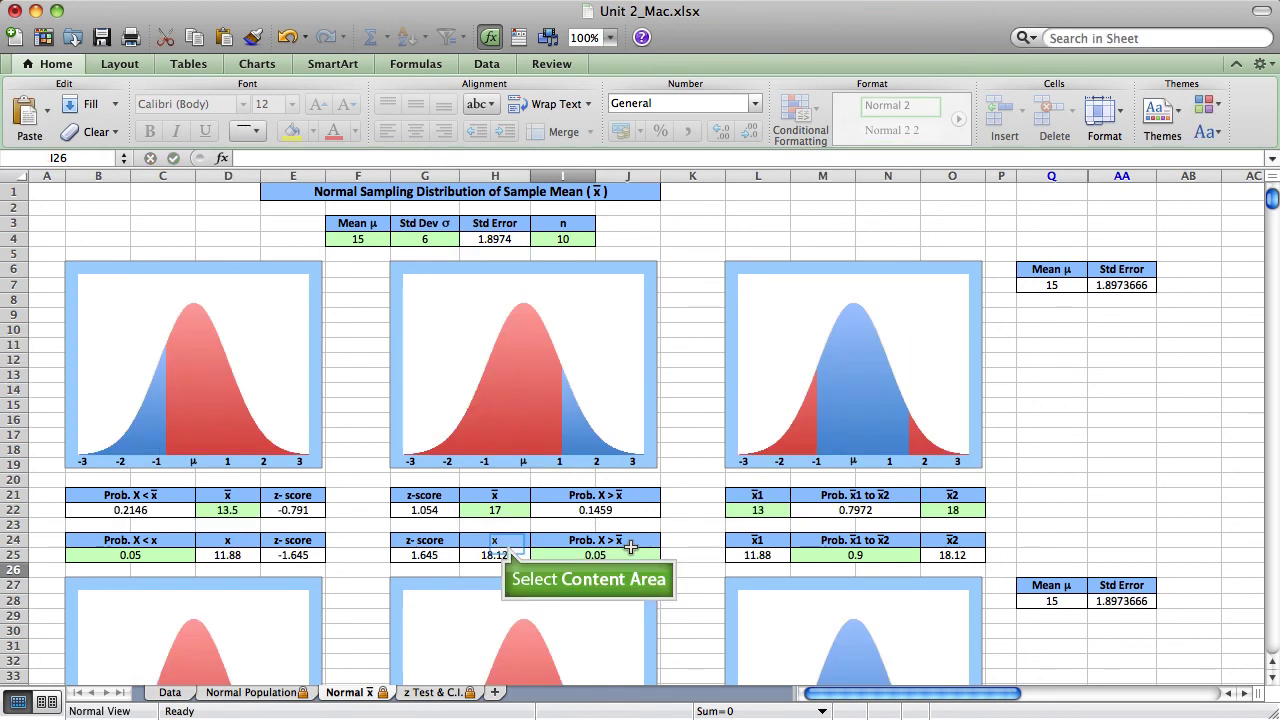
click(507, 548)
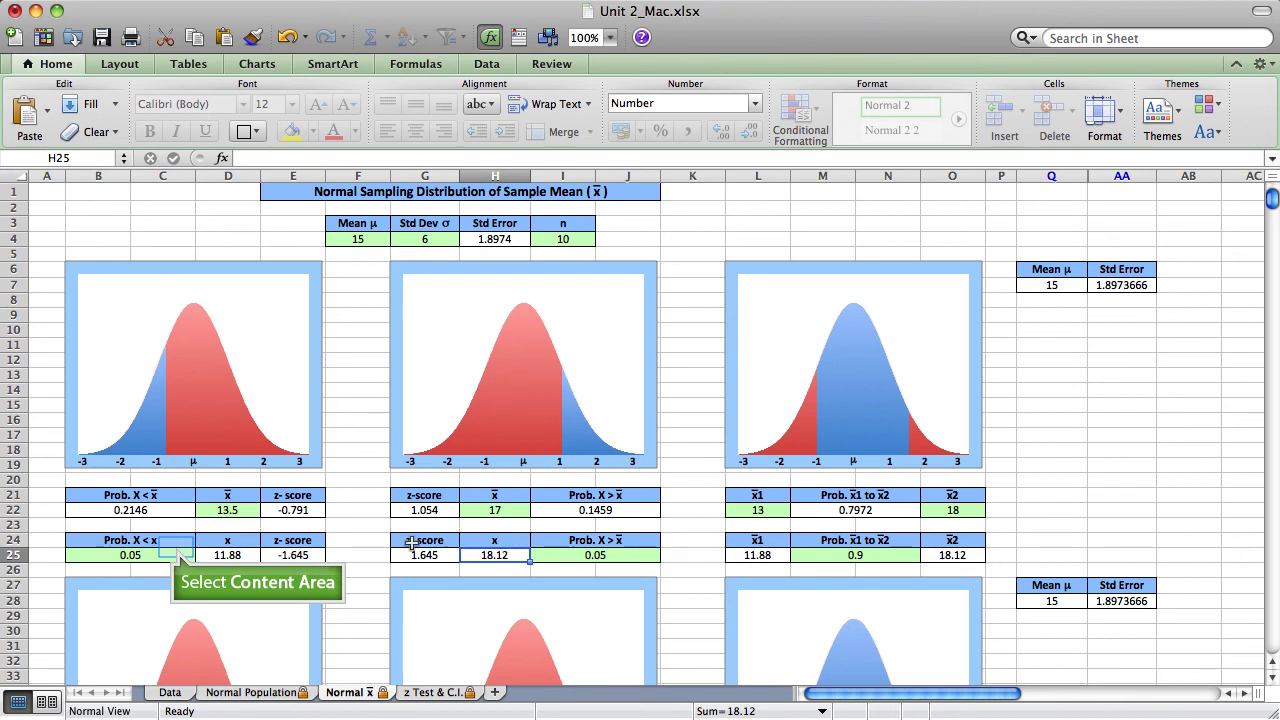
Set the Prob. X < x input in row 25 to .05 and check the x value beside it
click(177, 550)
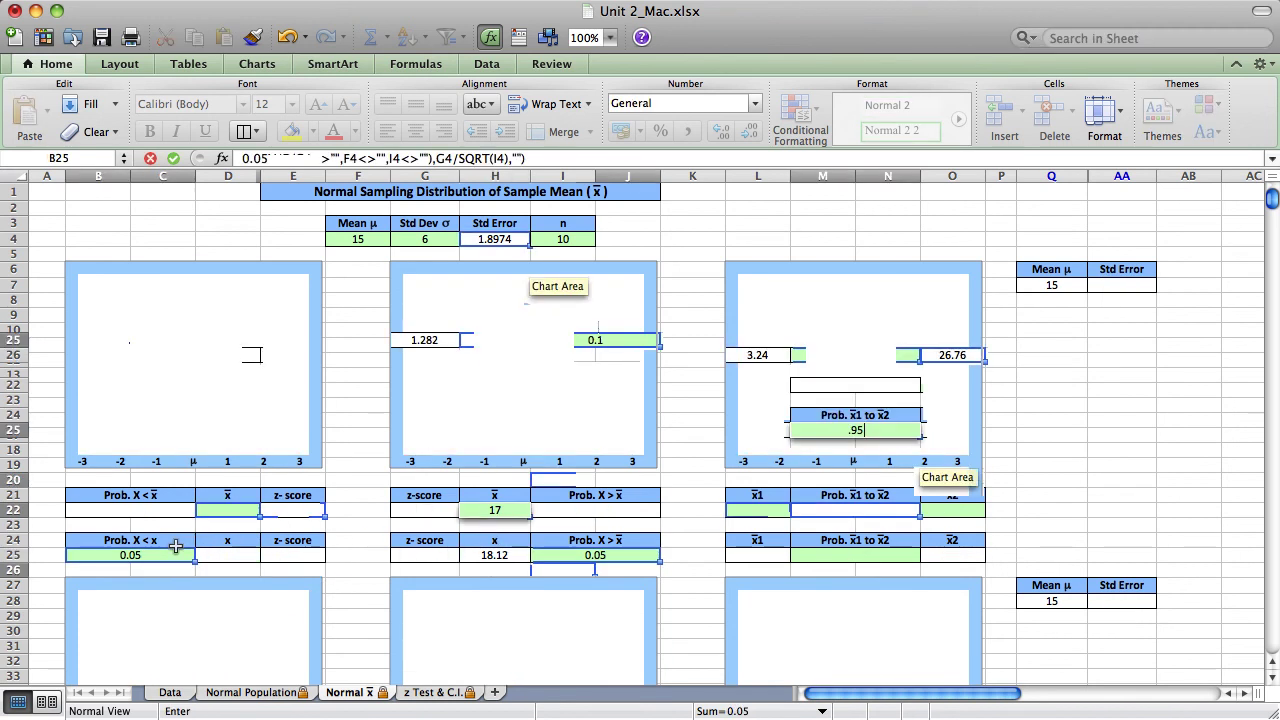
text(.05)
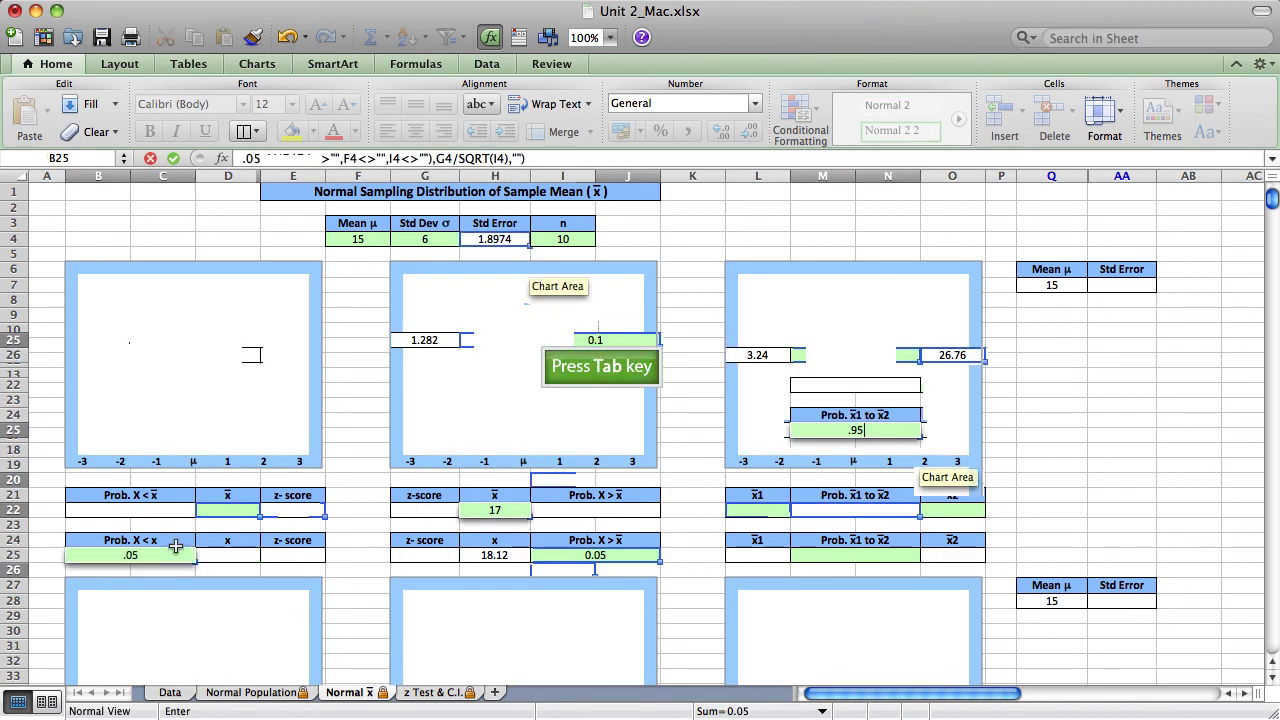
key(Tab)
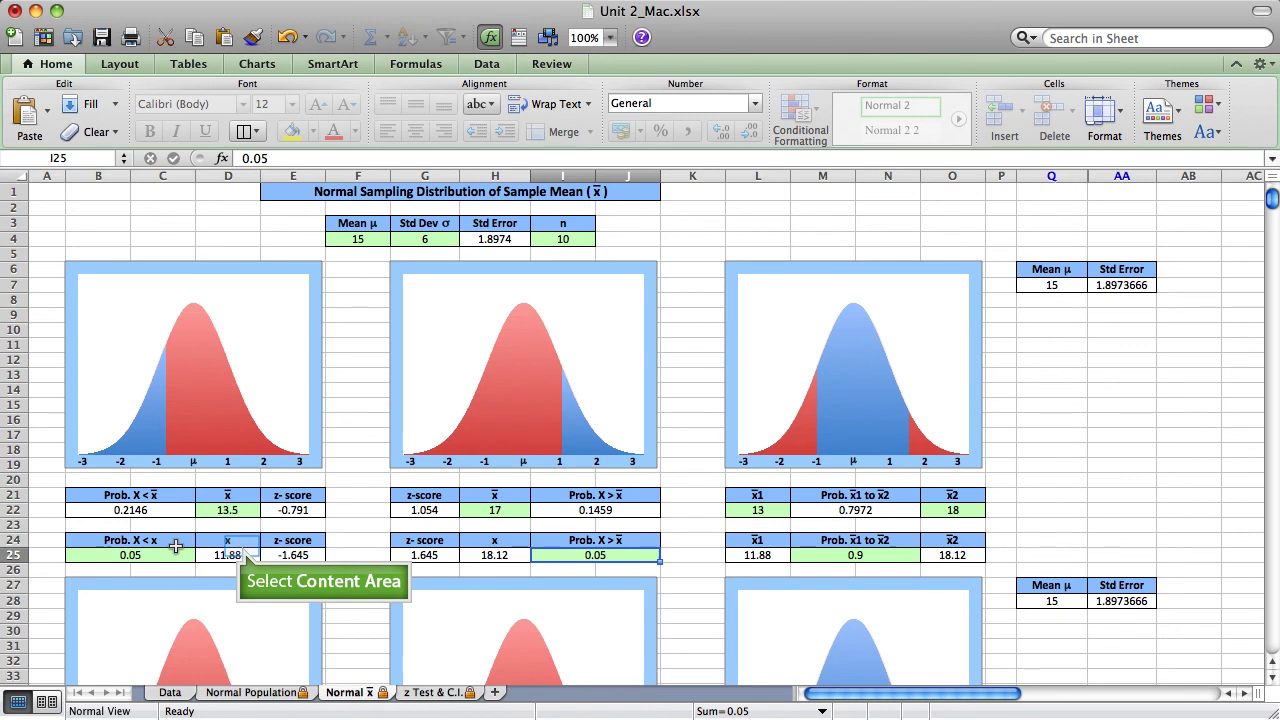
click(241, 546)
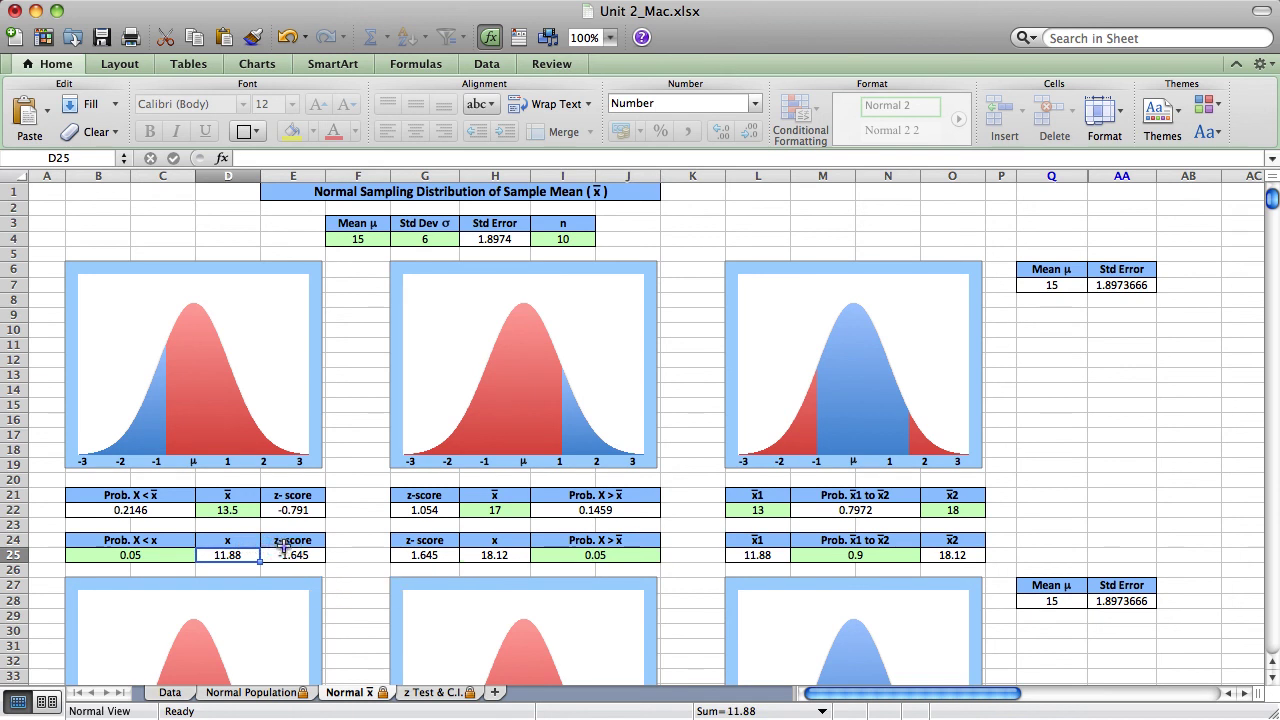
Examine the lower-tail and upper-tail z-scores in row 25 and compare them with the shaded tails of the charts below
click(290, 551)
click(406, 550)
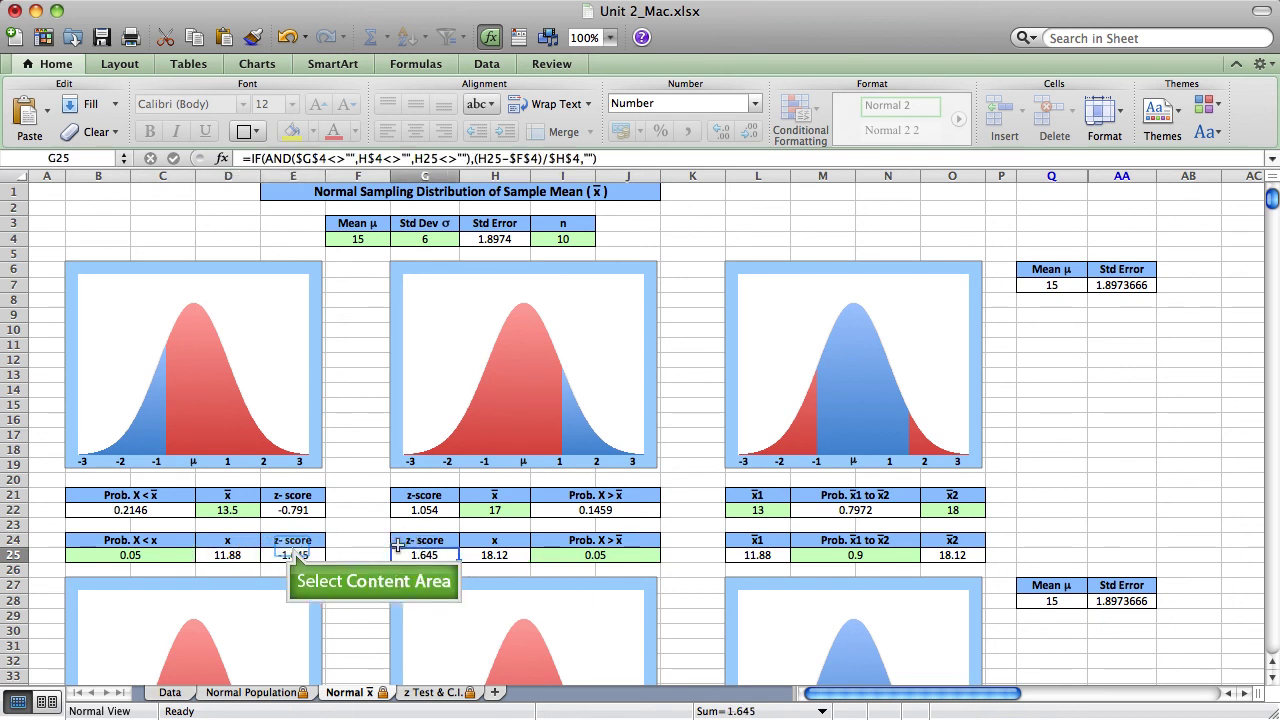
double_click(294, 547)
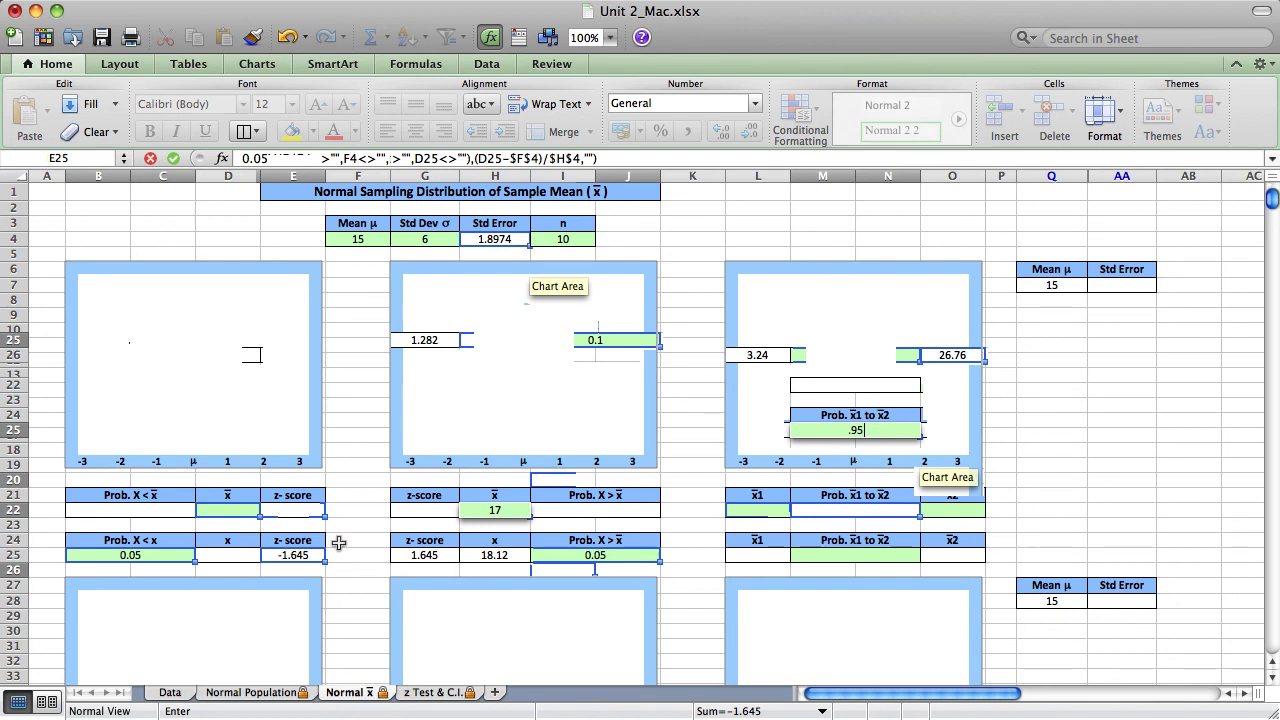
key(Escape)
scroll(354, 540, down, 5)
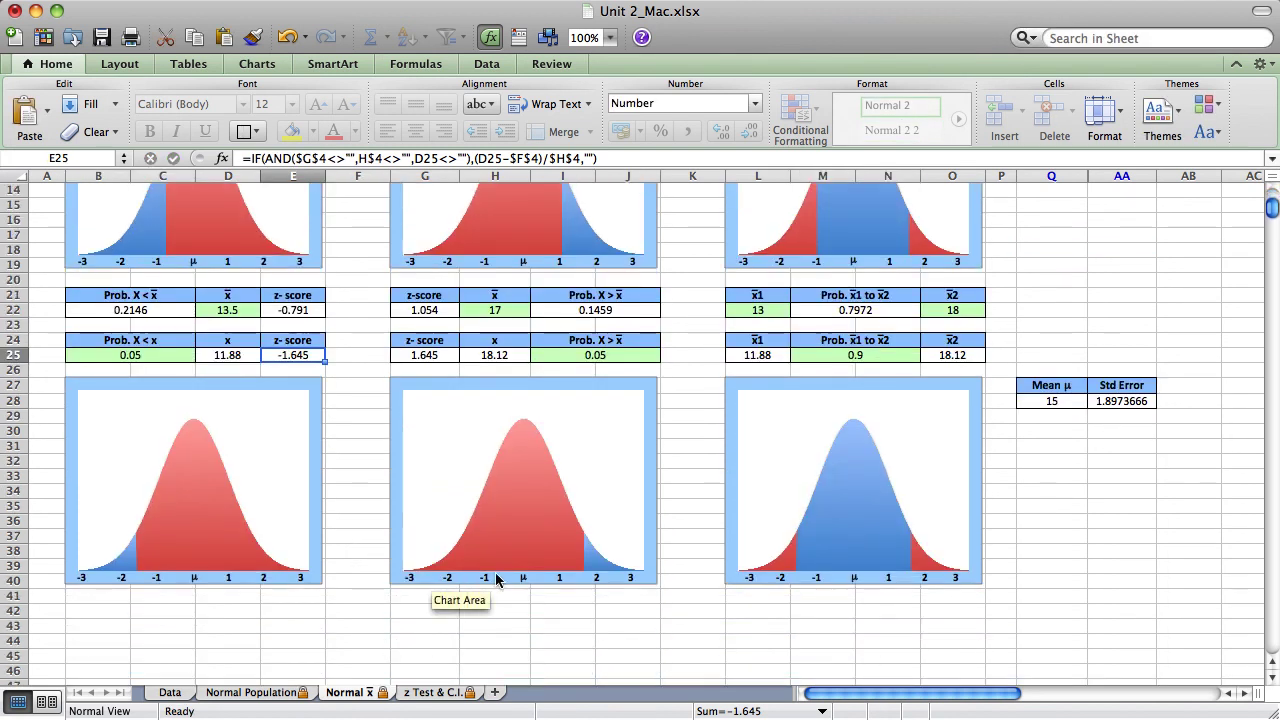
click(599, 593)
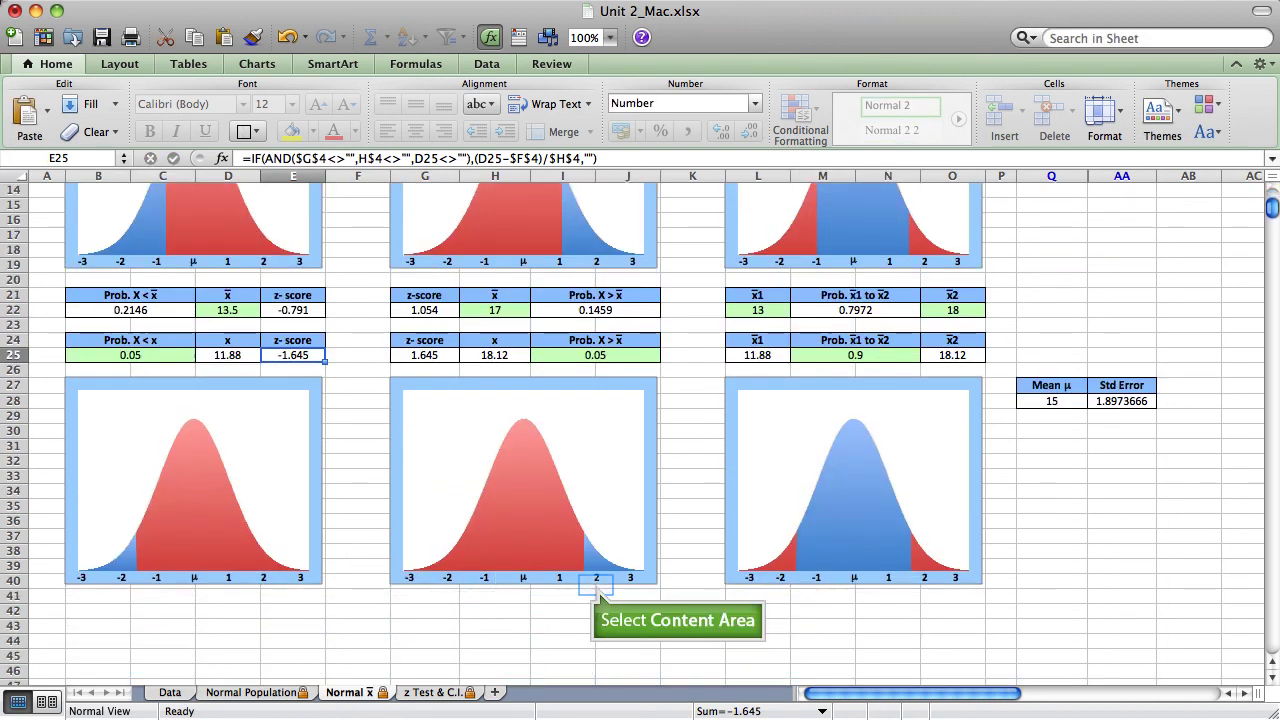
click(597, 590)
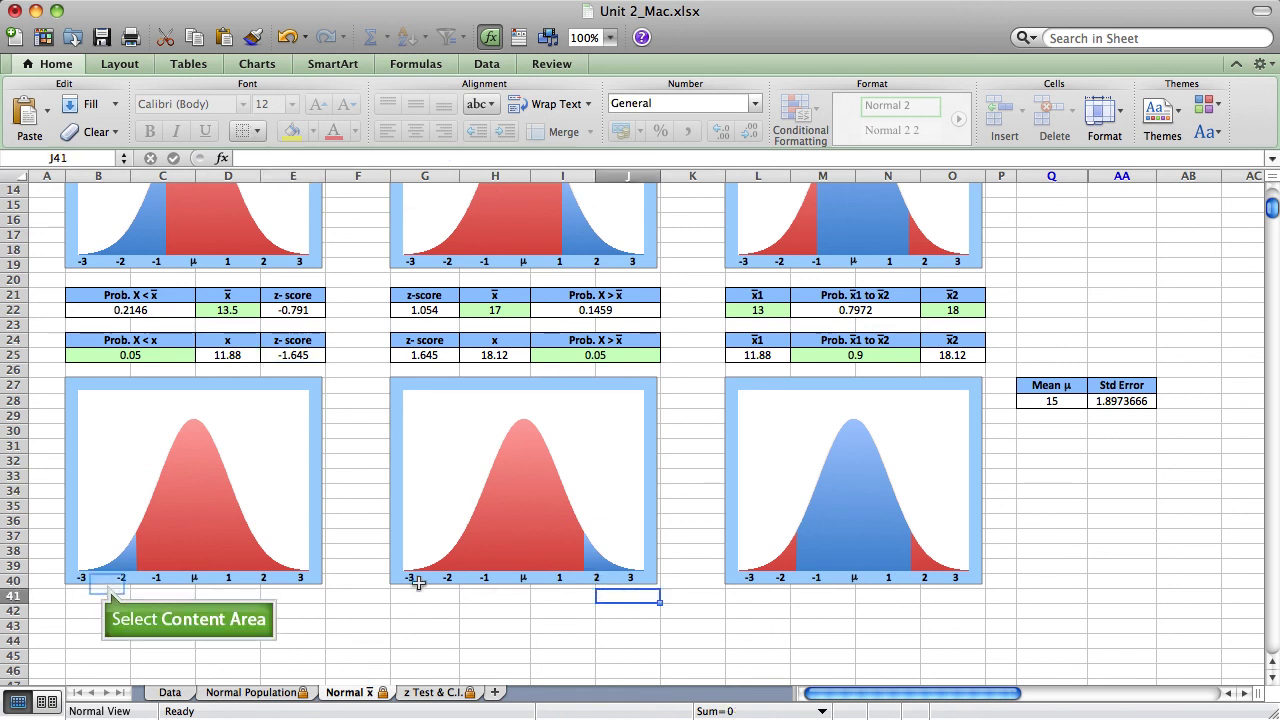
double_click(106, 583)
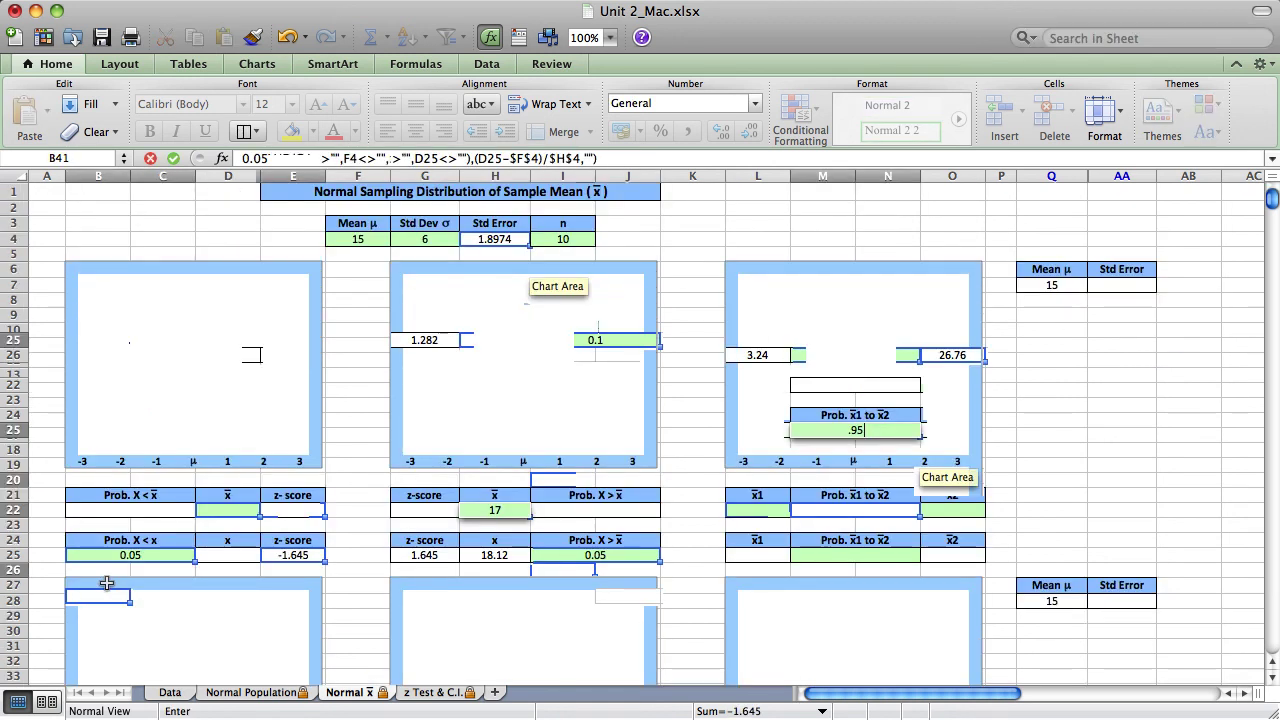